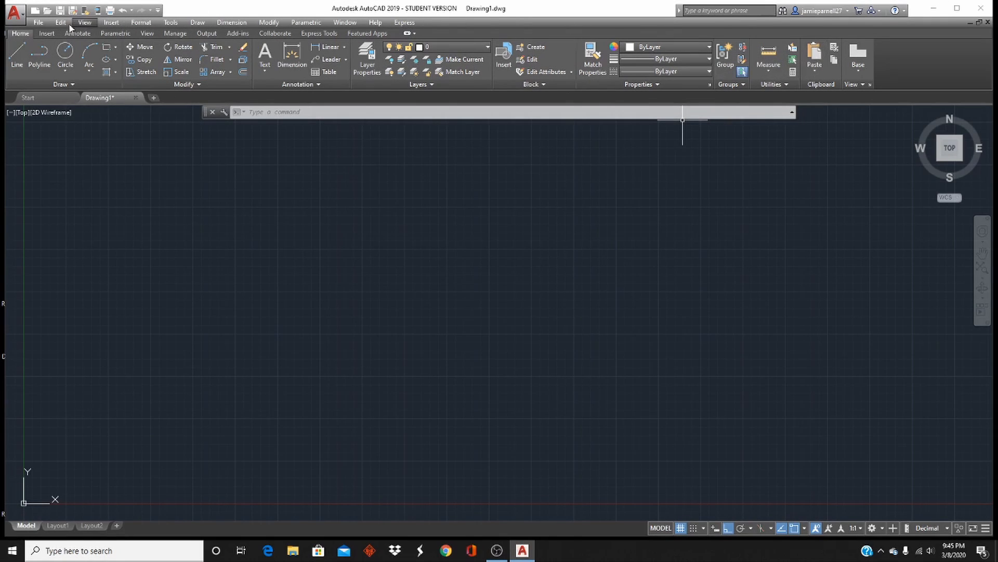
click(63, 23)
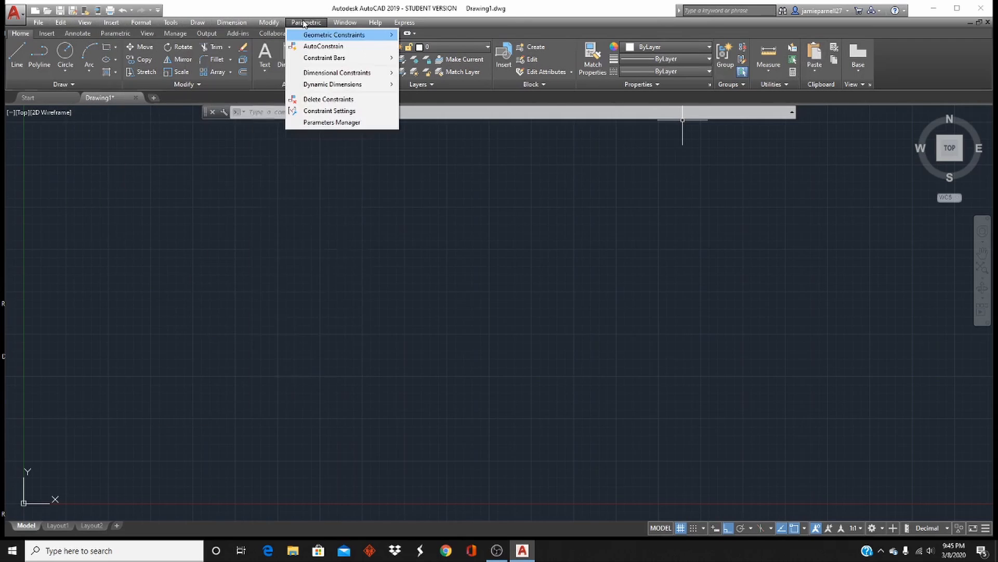
click(688, 278)
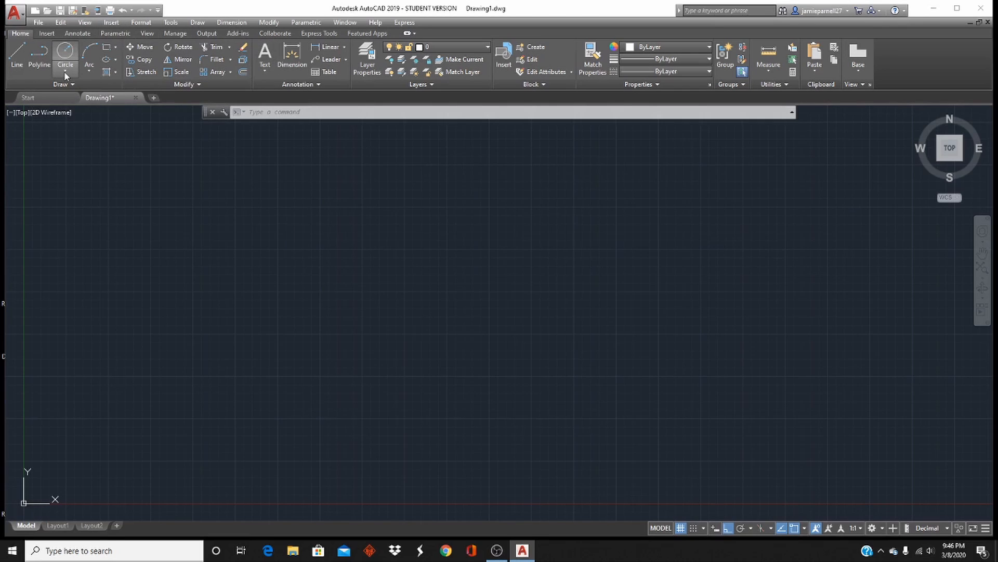
click(18, 58)
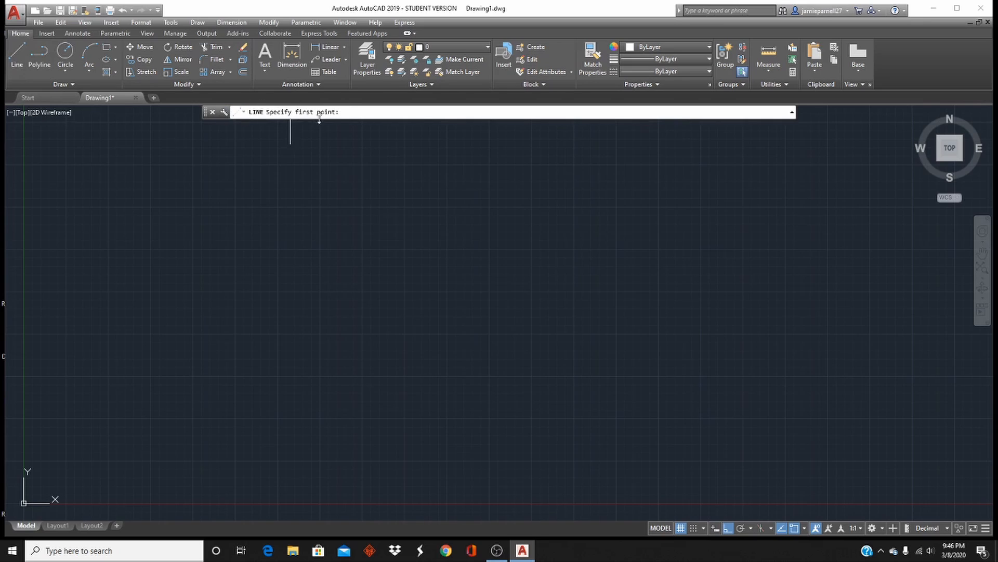
key(Escape)
key(Escape)
key(Escape)
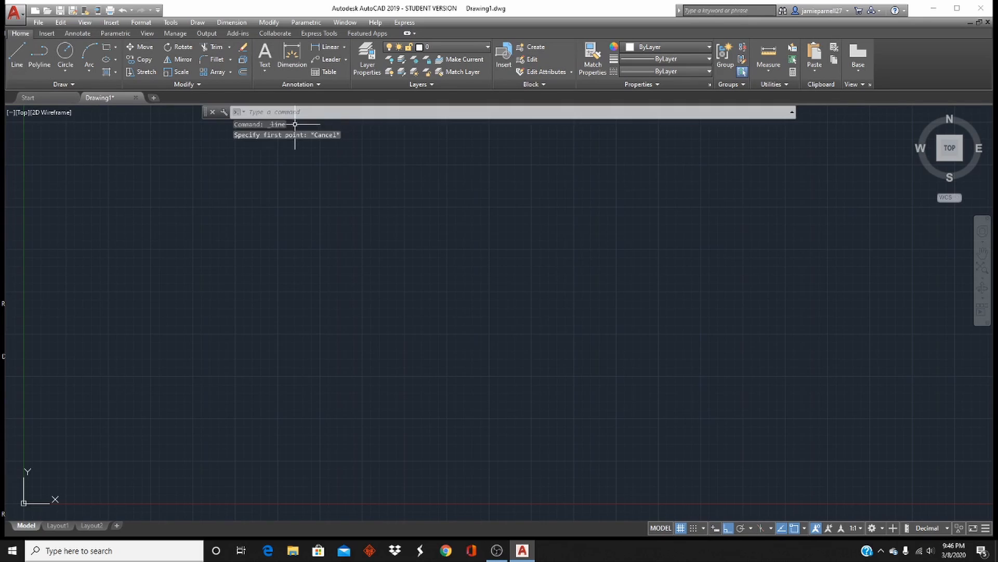
With Ortho off, draw a closed four-sided diamond of connected lines through about (17.5, 16.4), (24.8, 10.6) and (18.3, 5.1)
click(17, 56)
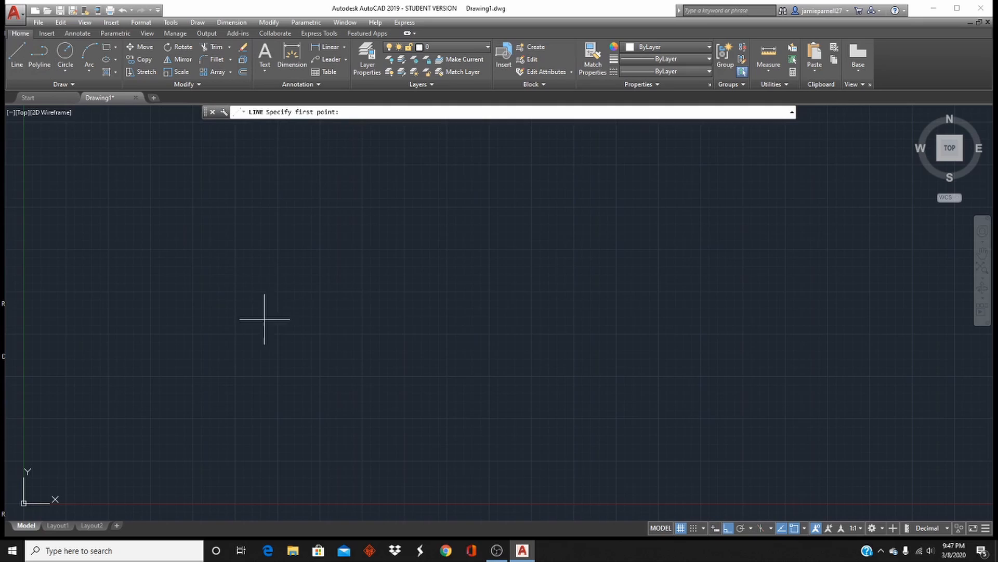
click(207, 320)
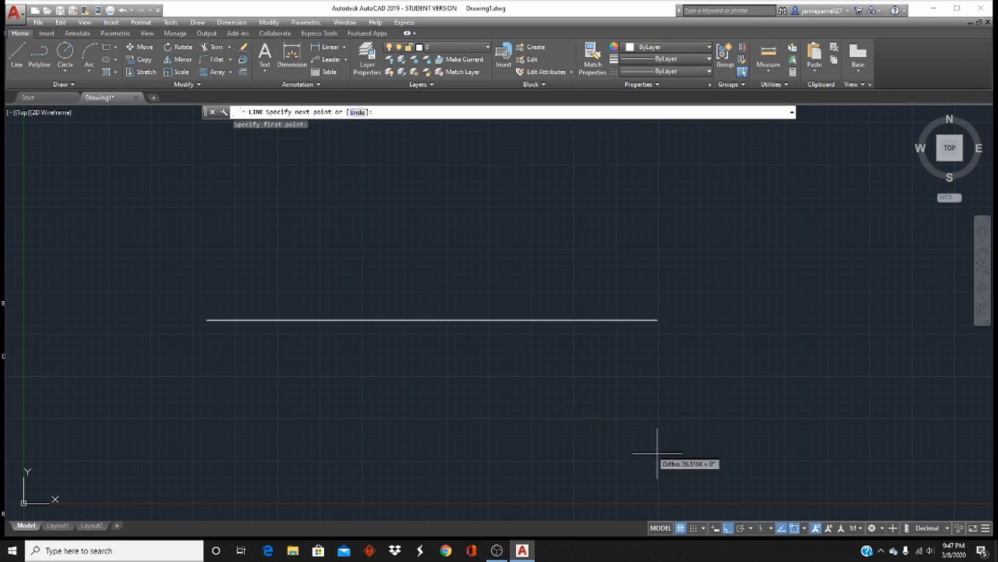
click(727, 528)
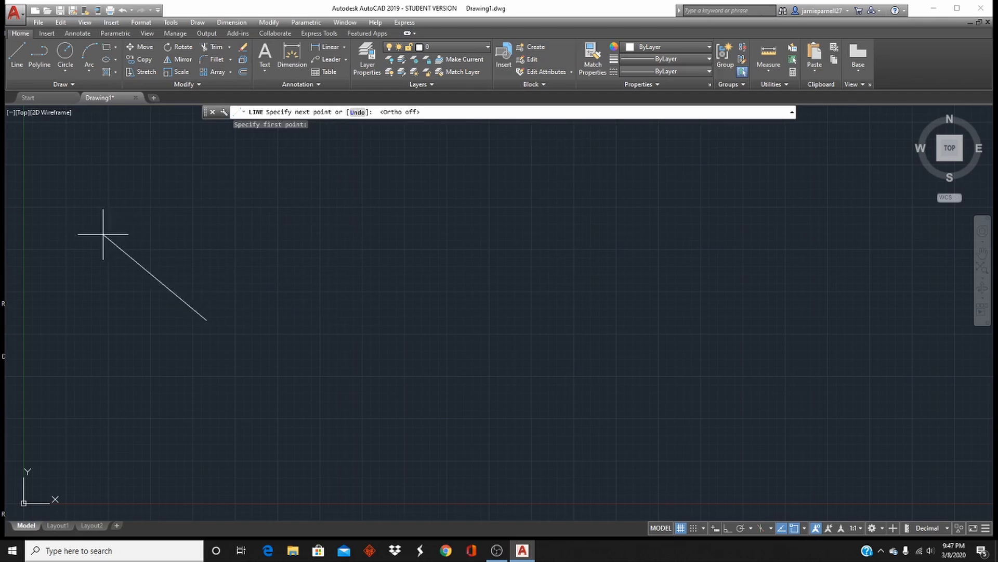
click(320, 224)
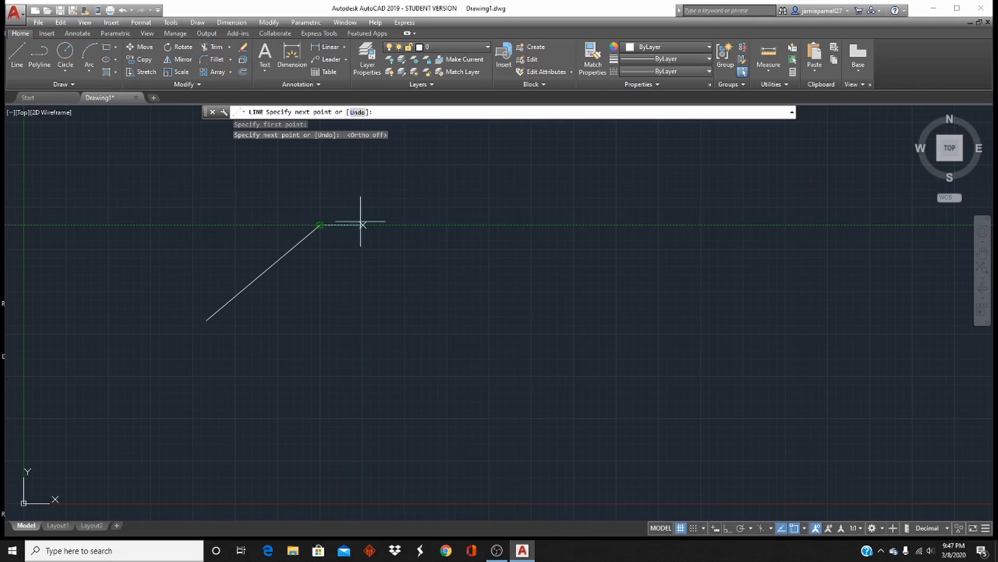
click(319, 224)
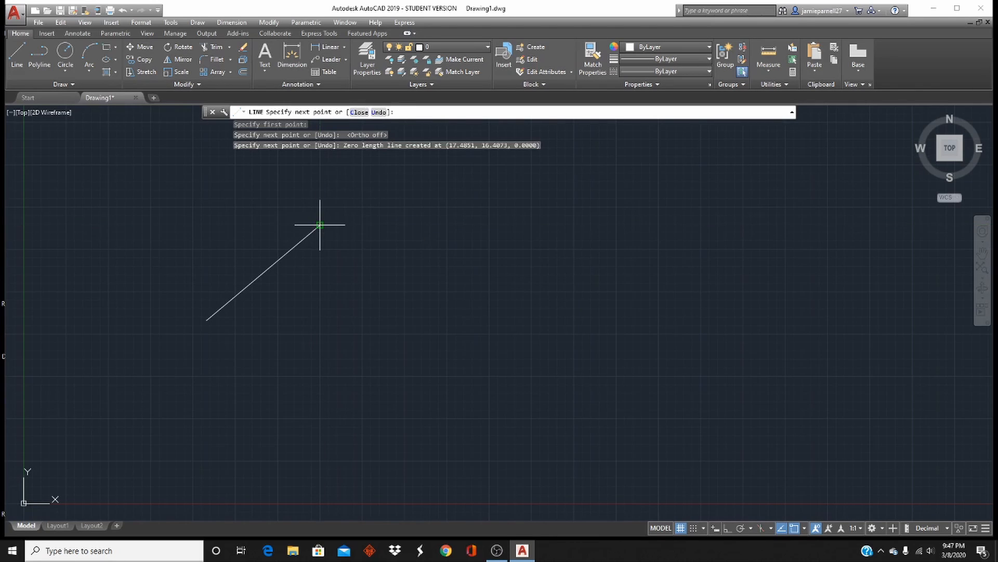
click(444, 322)
click(443, 323)
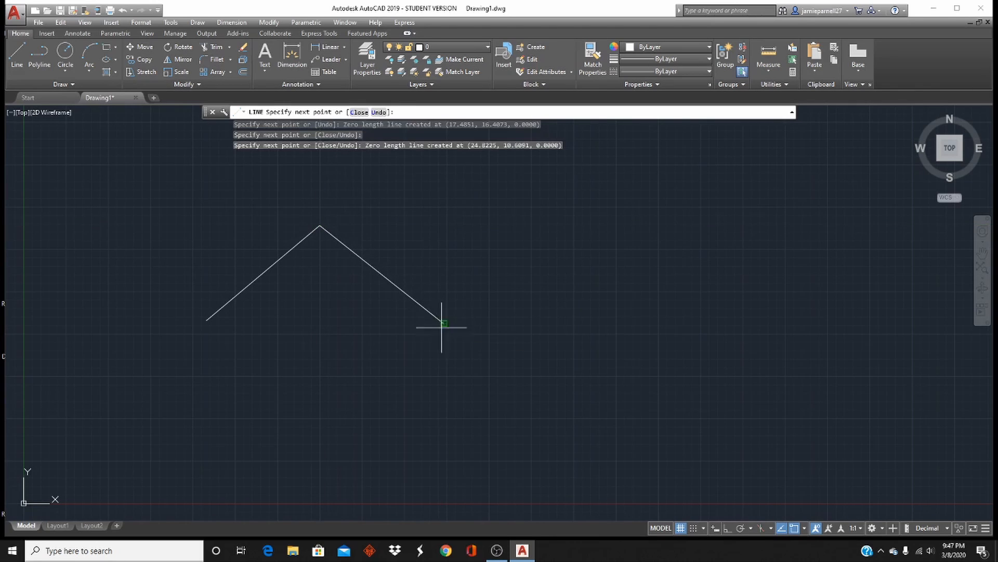
click(334, 415)
click(335, 415)
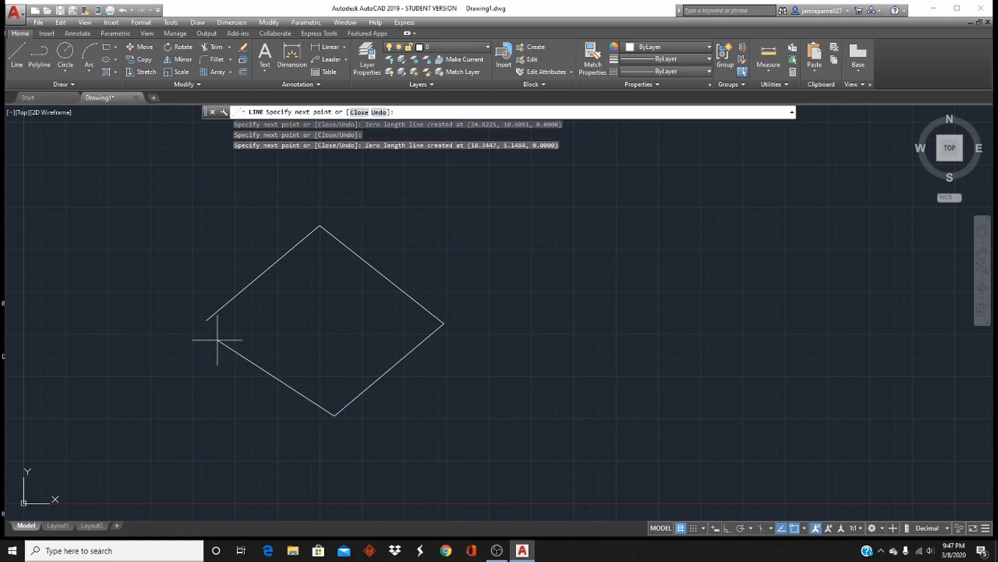
click(206, 320)
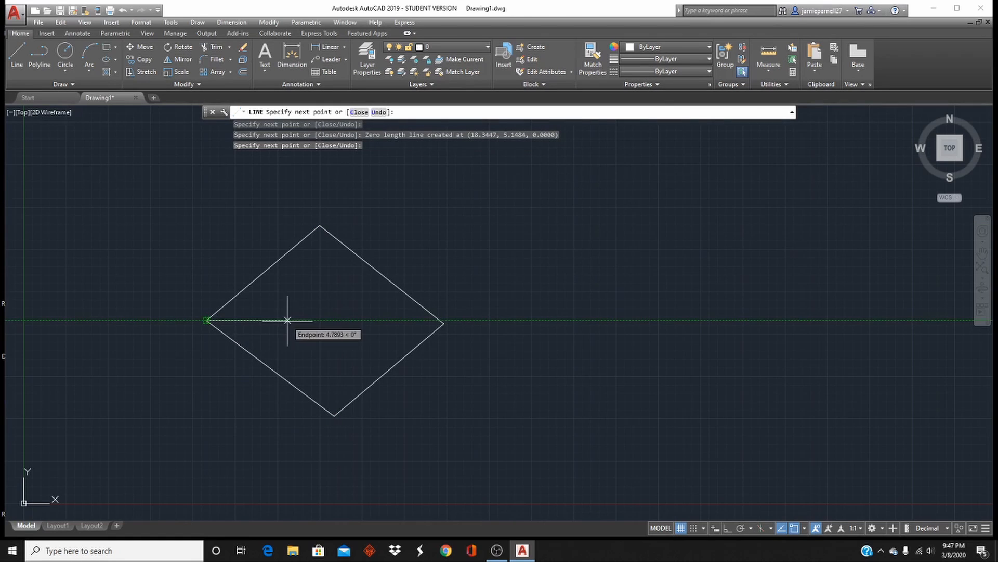
key(Escape)
key(Escape)
key(Escape)
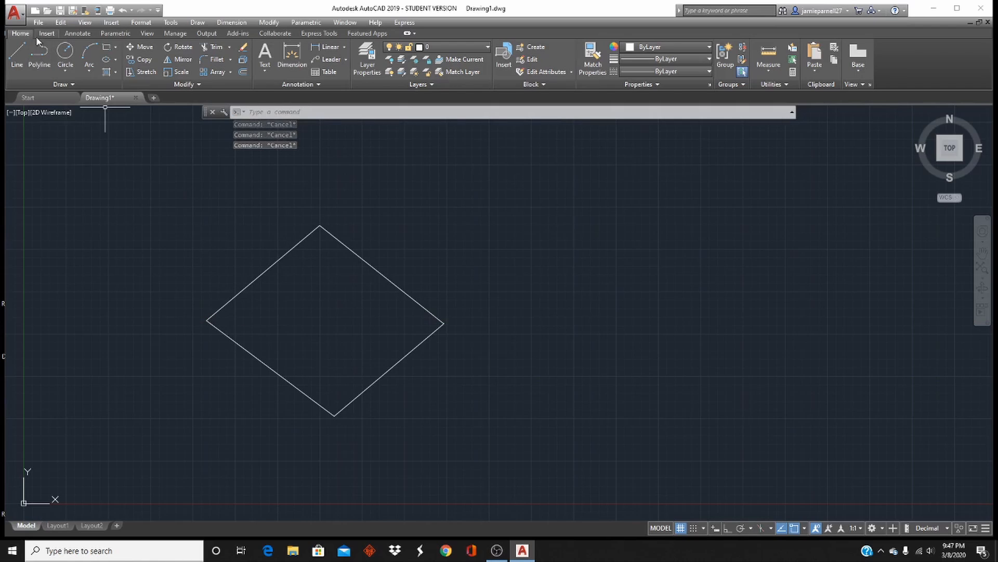
Draw a circle with a radius of about 5.3 to the right of the diamond
click(65, 58)
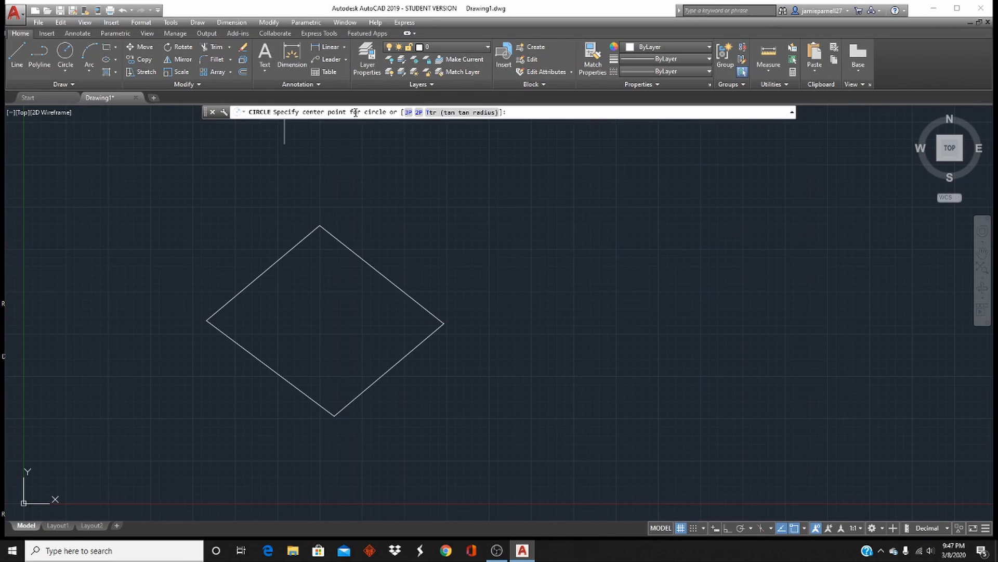
click(588, 275)
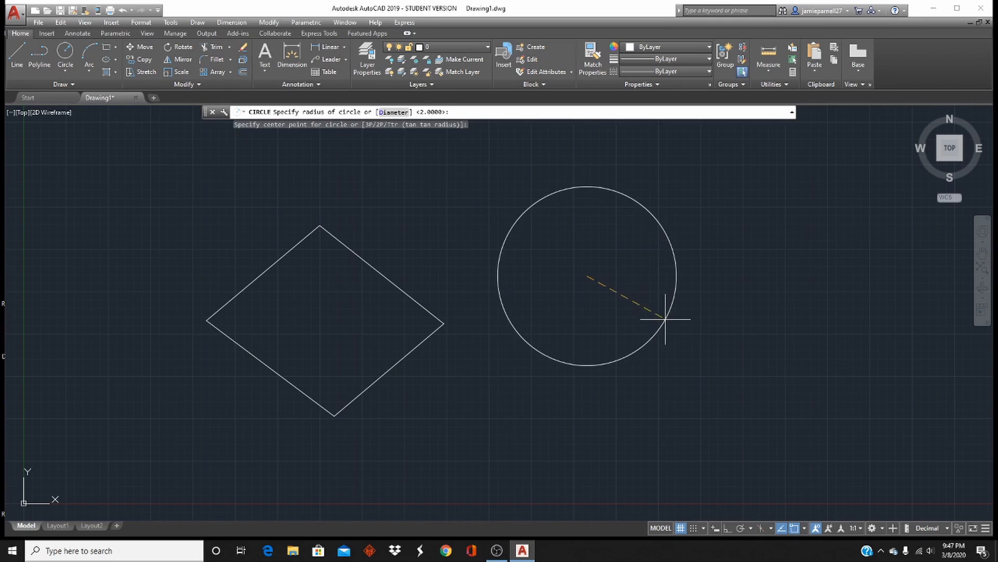
click(661, 325)
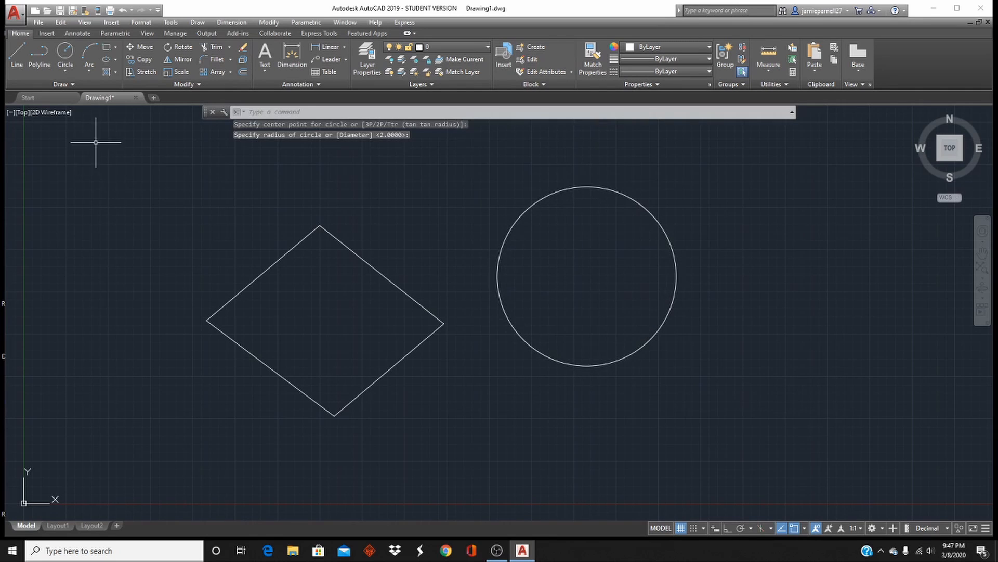
Draw a concentric circle with a radius of 2 at the center of the large circle
click(65, 55)
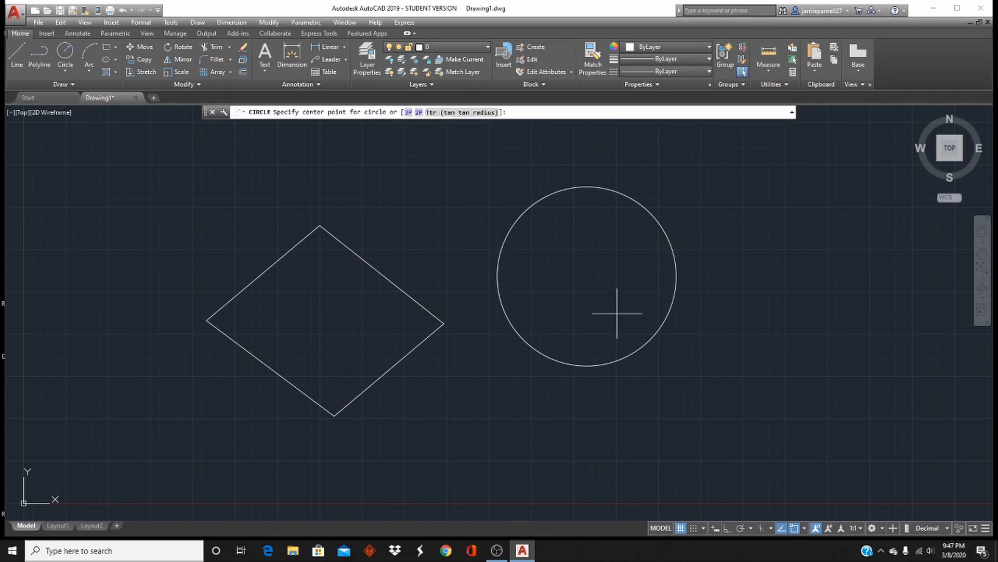
click(585, 276)
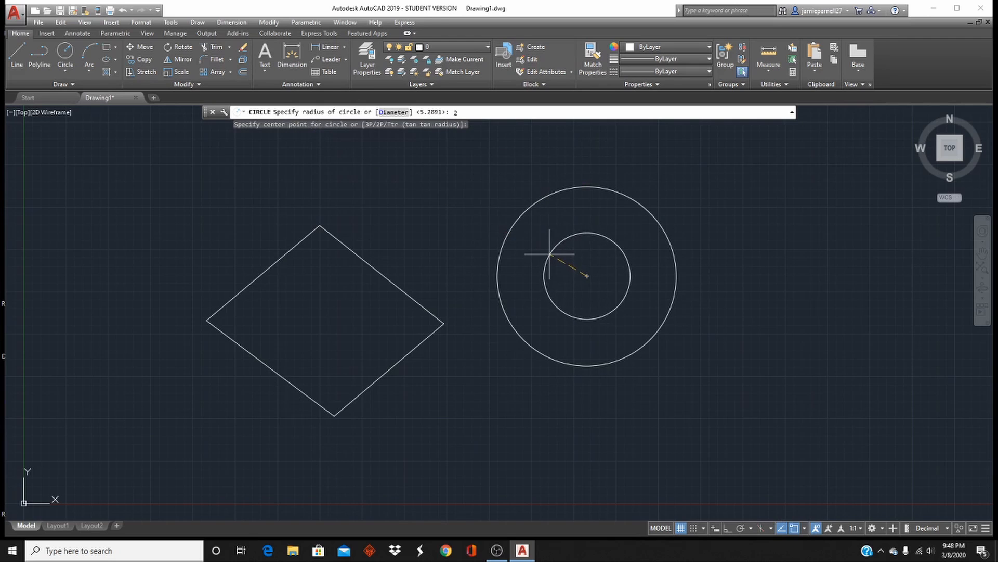
text(2)
key(Return)
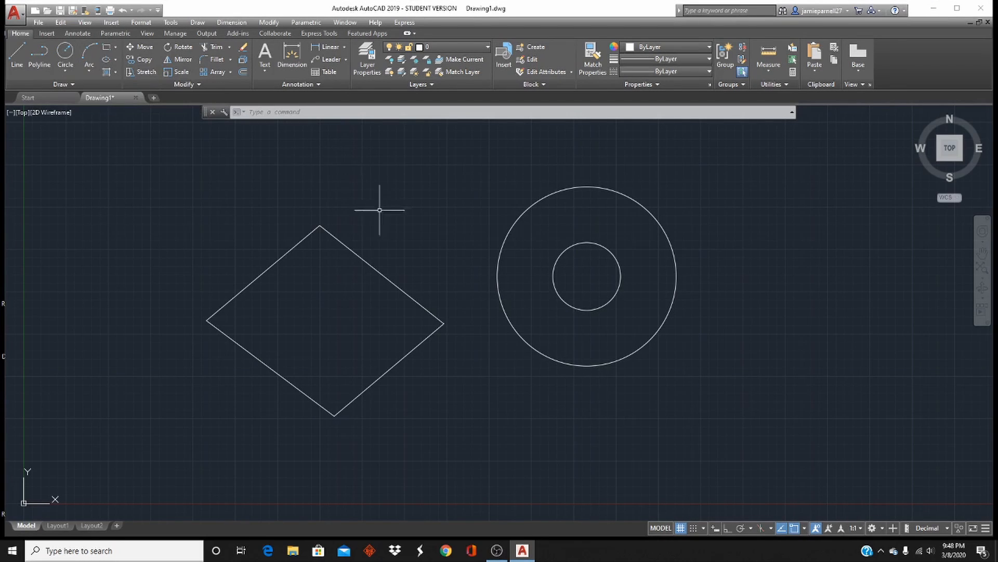
Draw a circle with a diameter of 2 in the space above the diamond's upper-right side, using the Diameter option
key(Return)
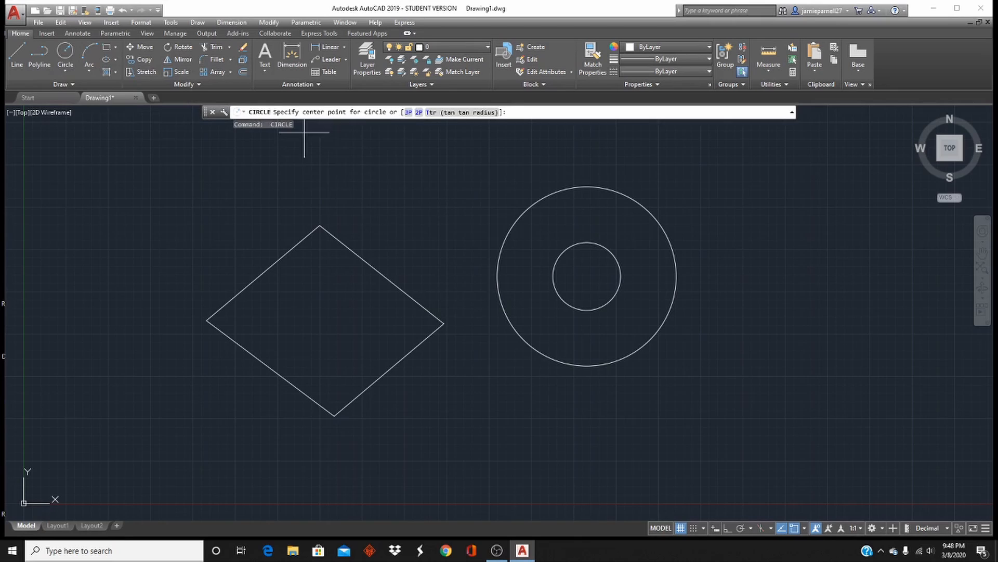
click(425, 193)
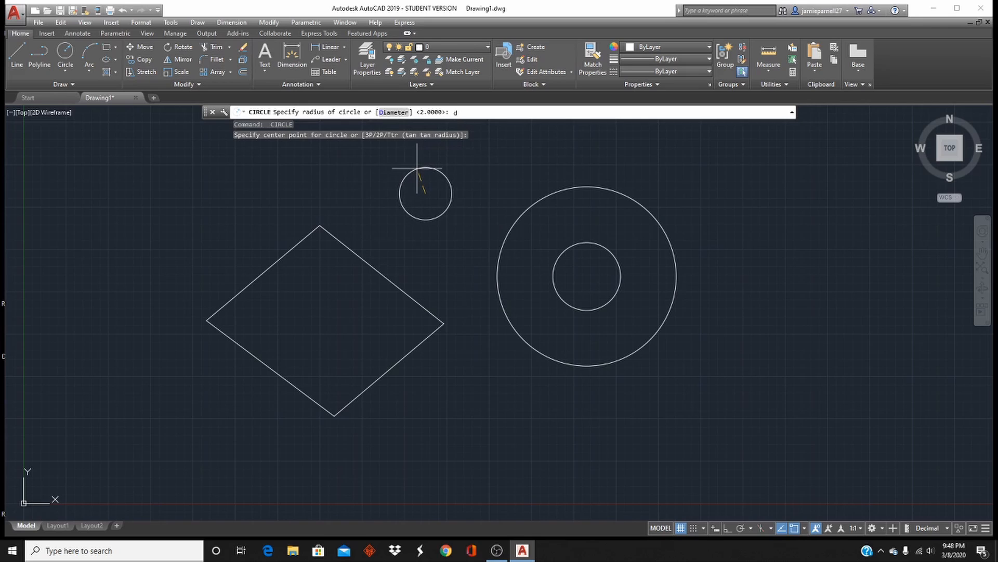
key(Return)
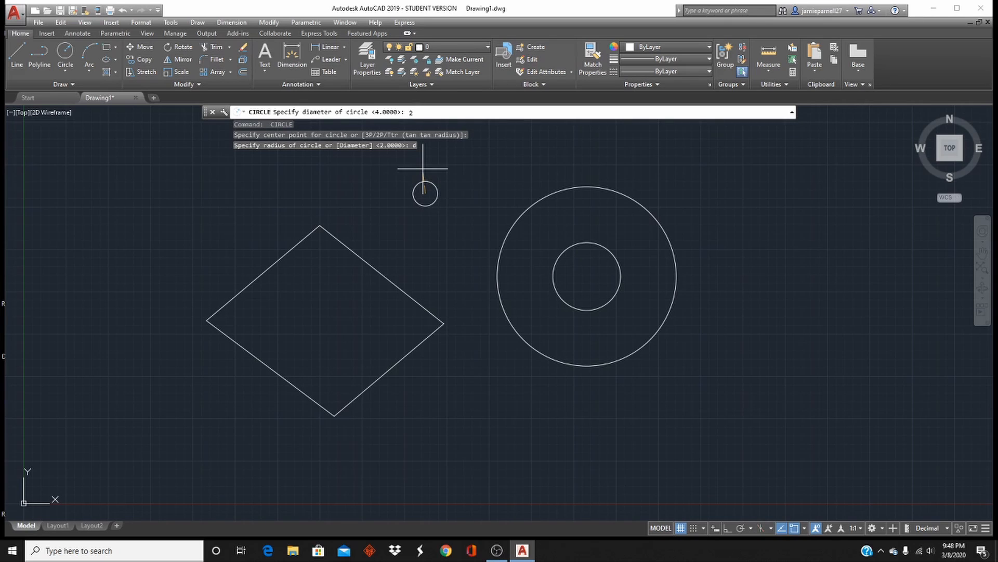
text(2)
key(Return)
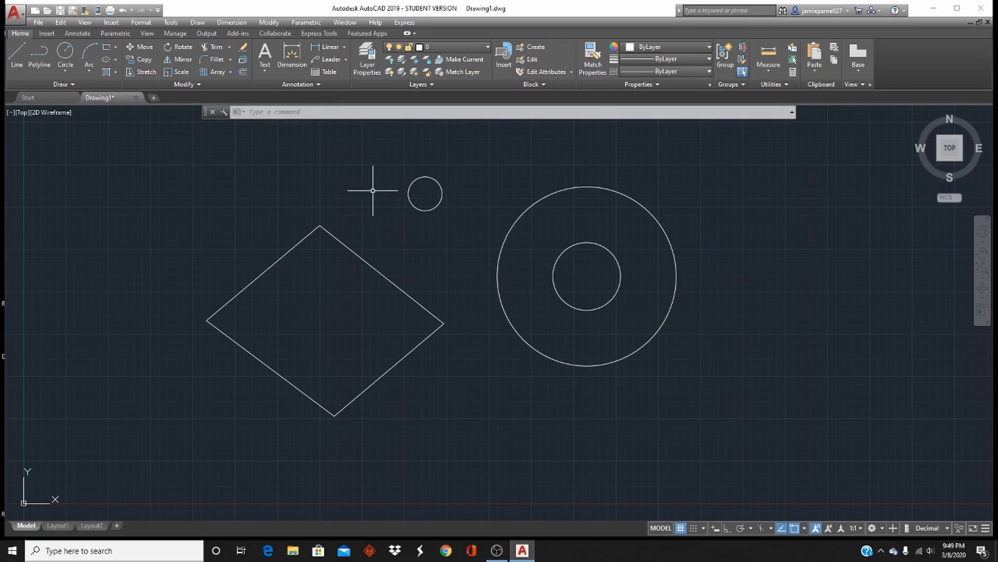
Draw a three-point arc curving over the upper-left side of the diamond
click(92, 54)
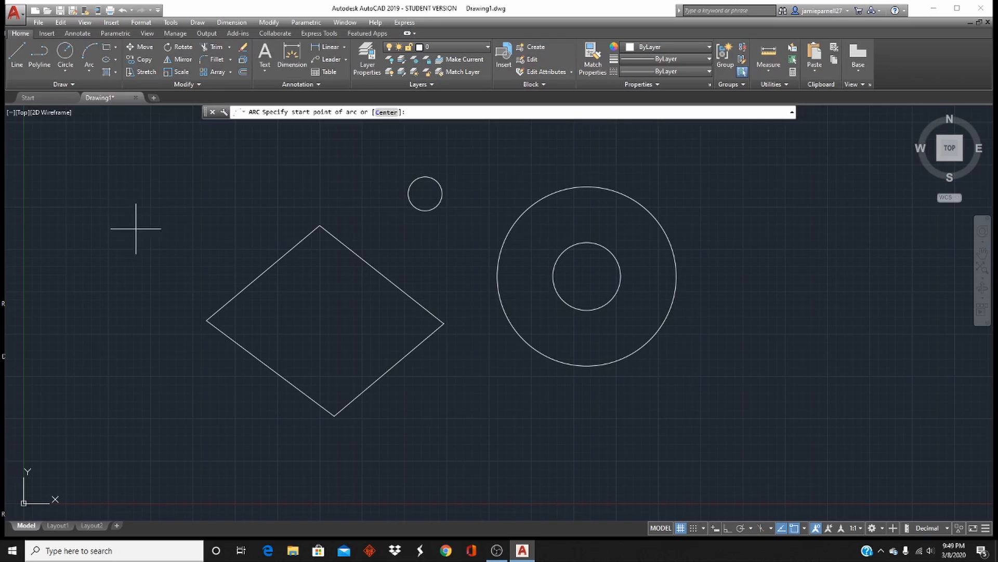
click(157, 285)
click(213, 208)
click(346, 205)
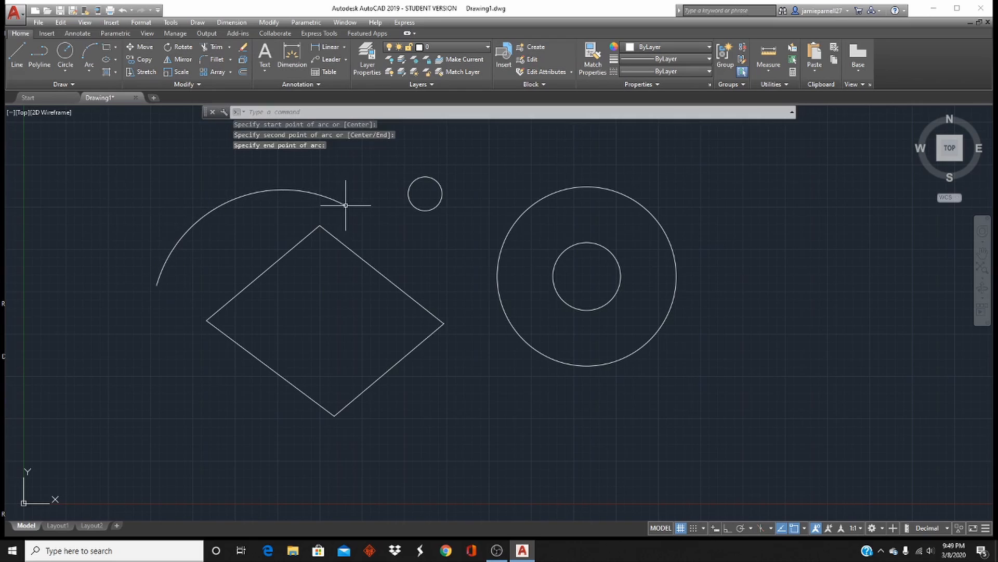
Draw a wide rectangle directly below the concentric circles by picking two opposite corners
click(106, 47)
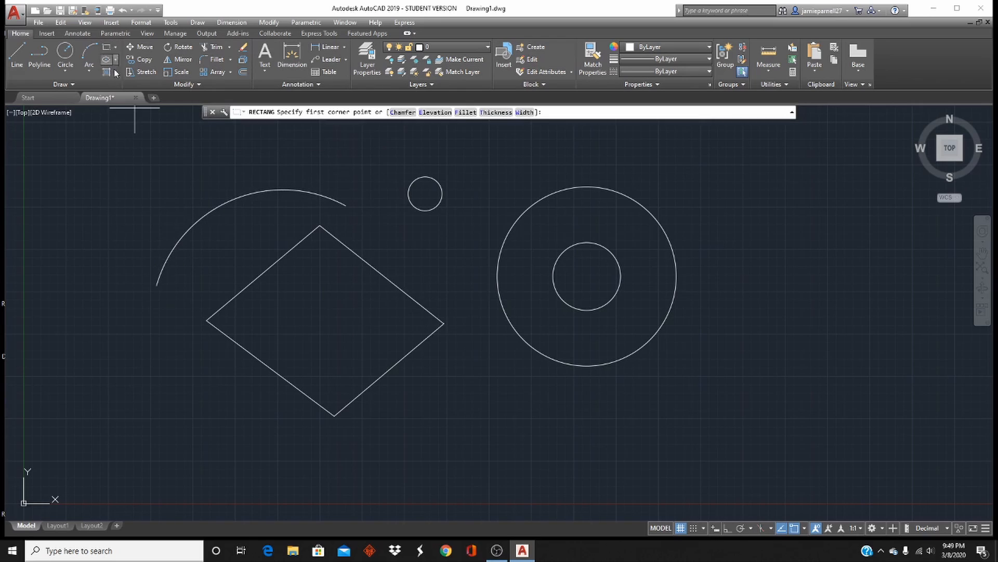
click(489, 385)
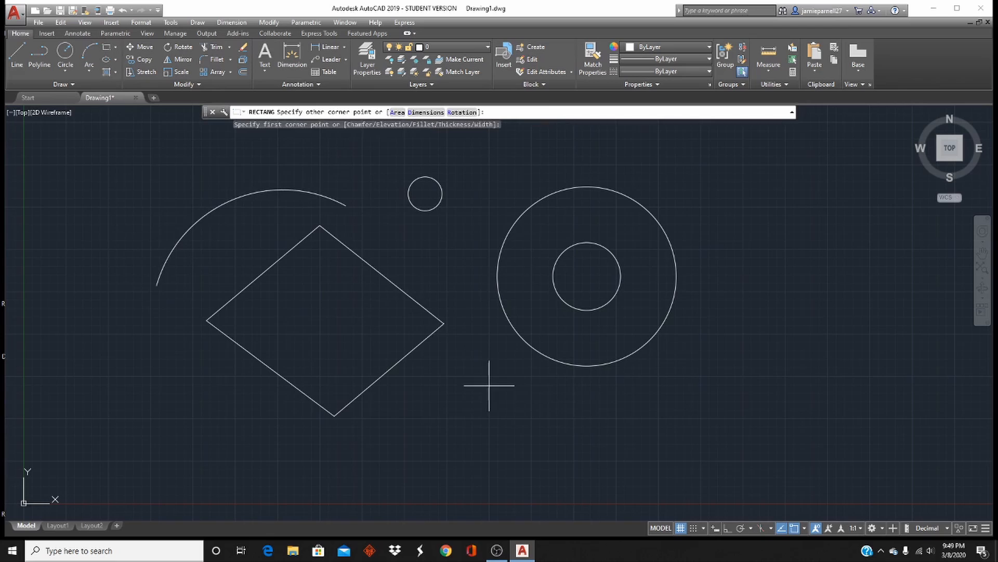
click(635, 457)
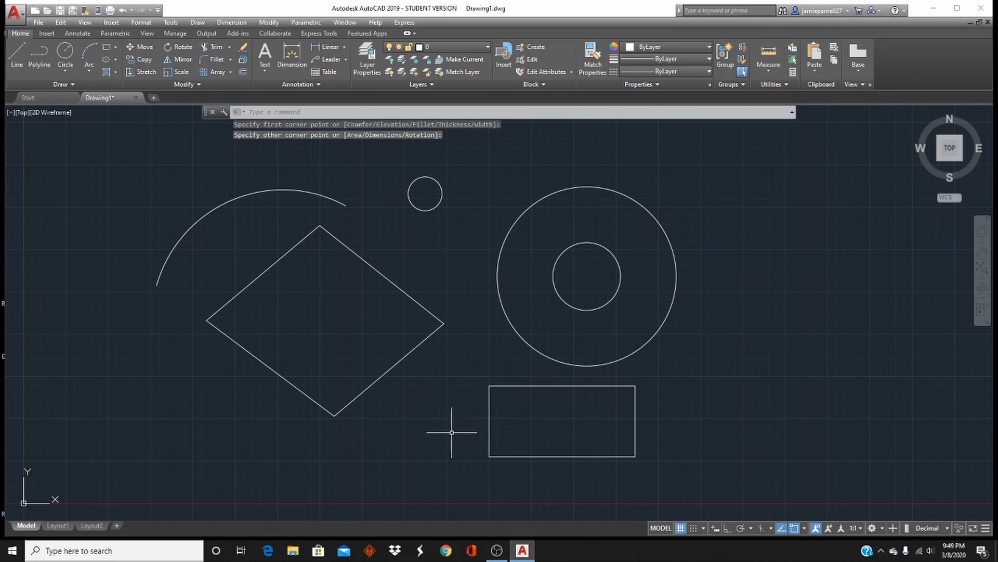
Draw a center-based ellipse to the right of the concentric circles with Ortho on, using a horizontal half-axis of 2 and vertical half-axis of 1
click(105, 60)
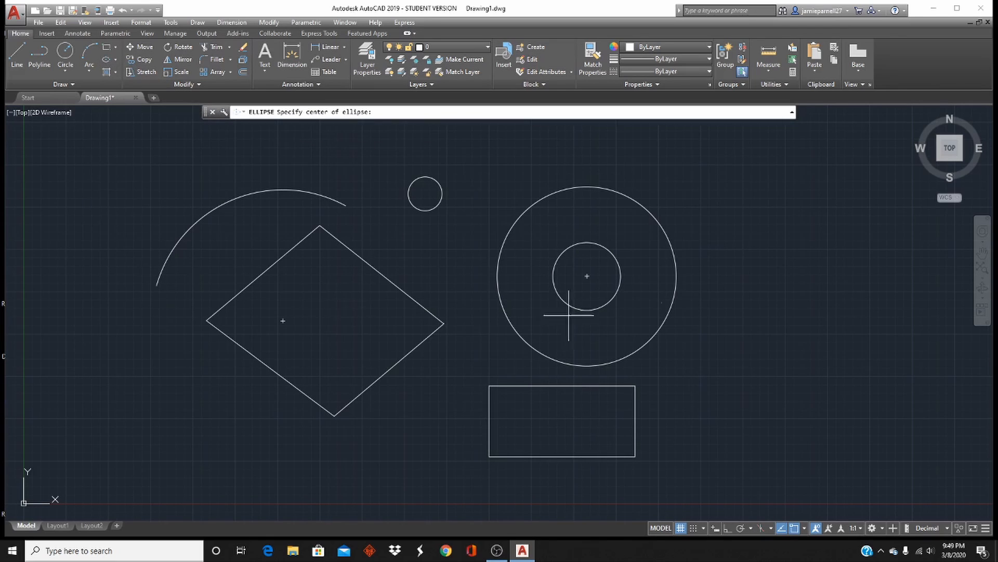
scroll(281, 235, down, 4)
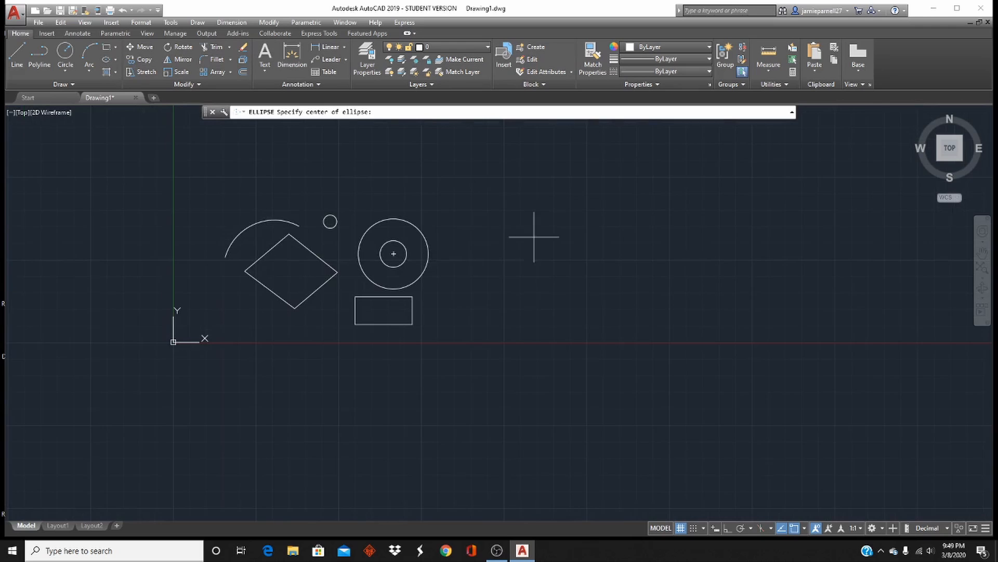
scroll(499, 239, up, 3)
click(495, 260)
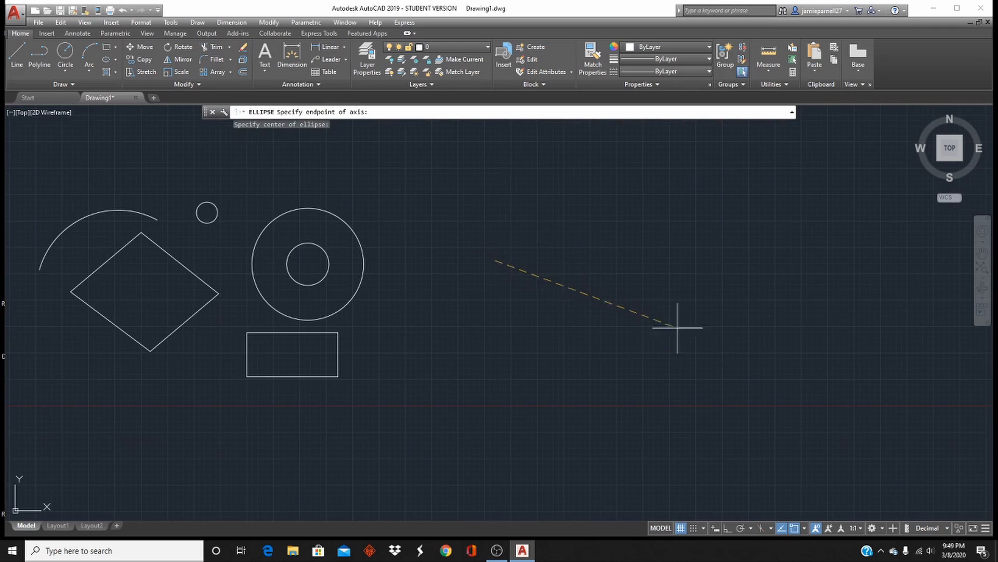
click(728, 528)
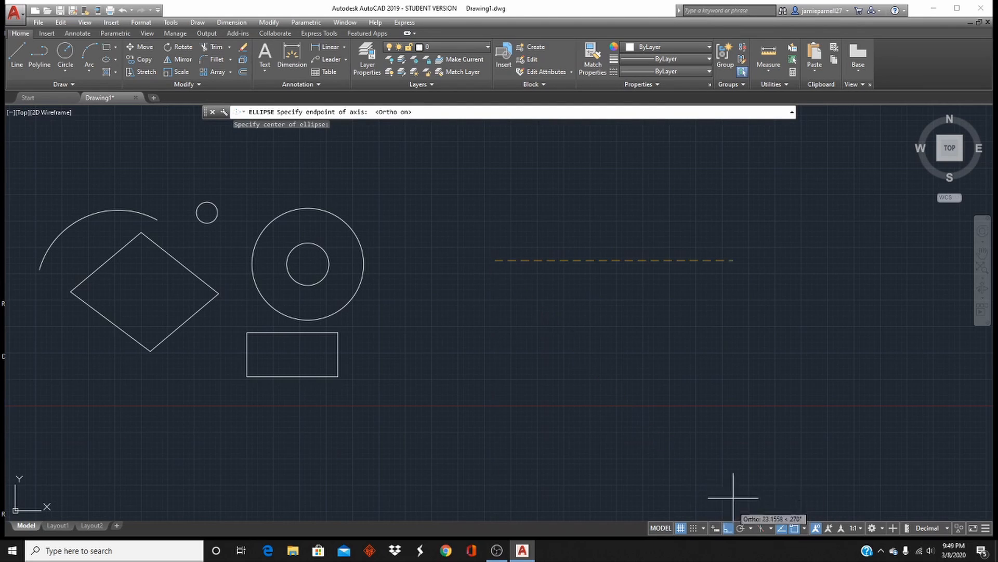
click(728, 528)
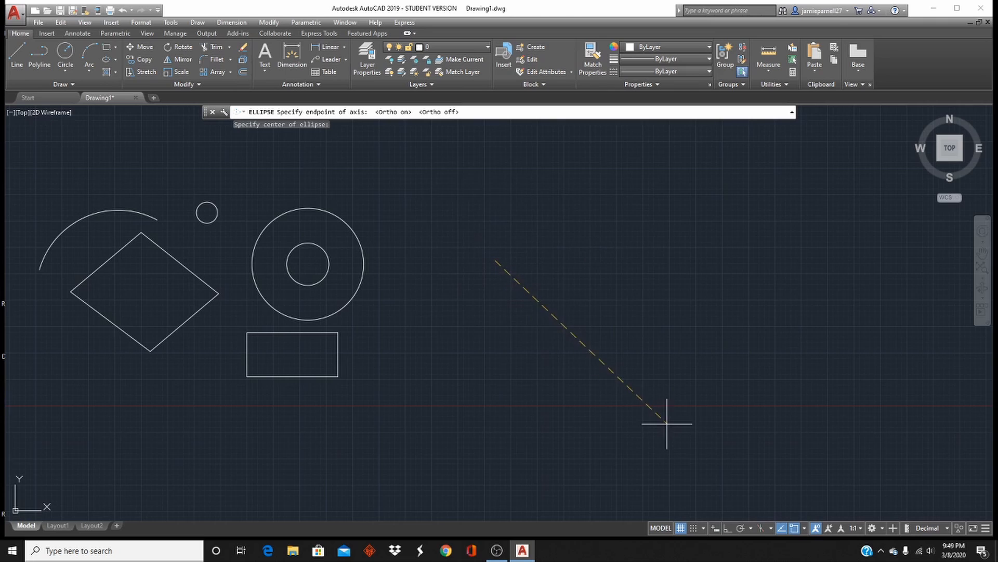
click(728, 528)
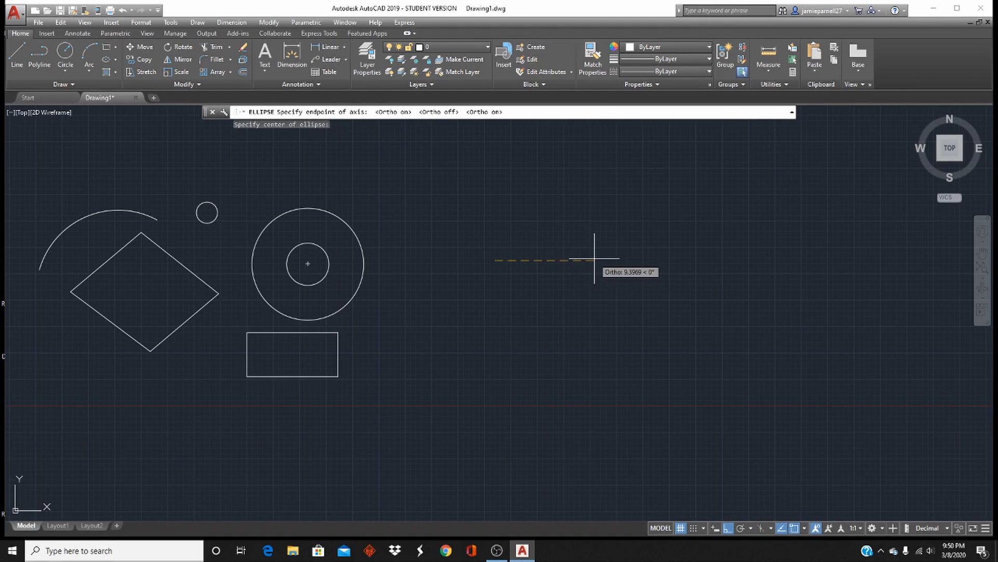
text(2)
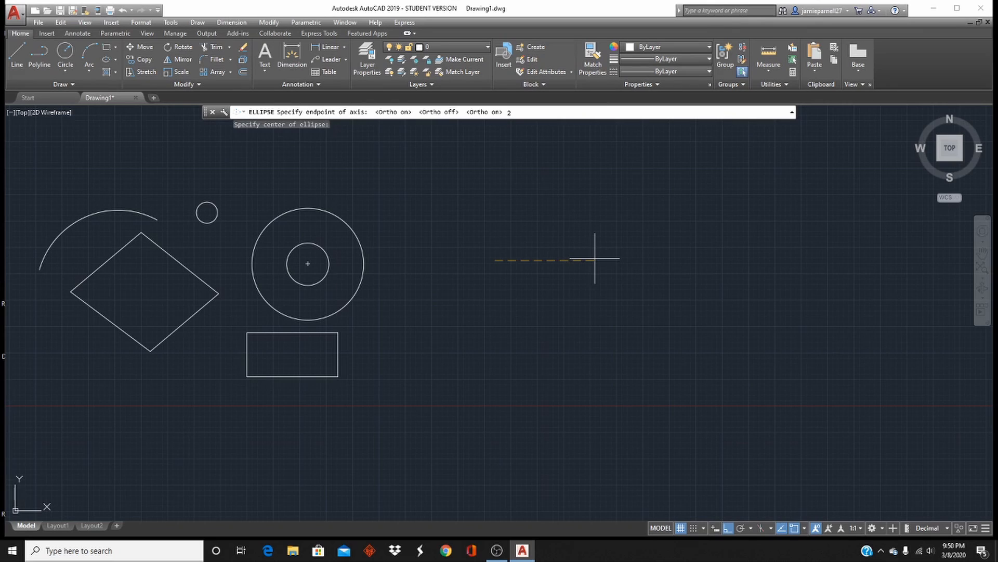
key(Return)
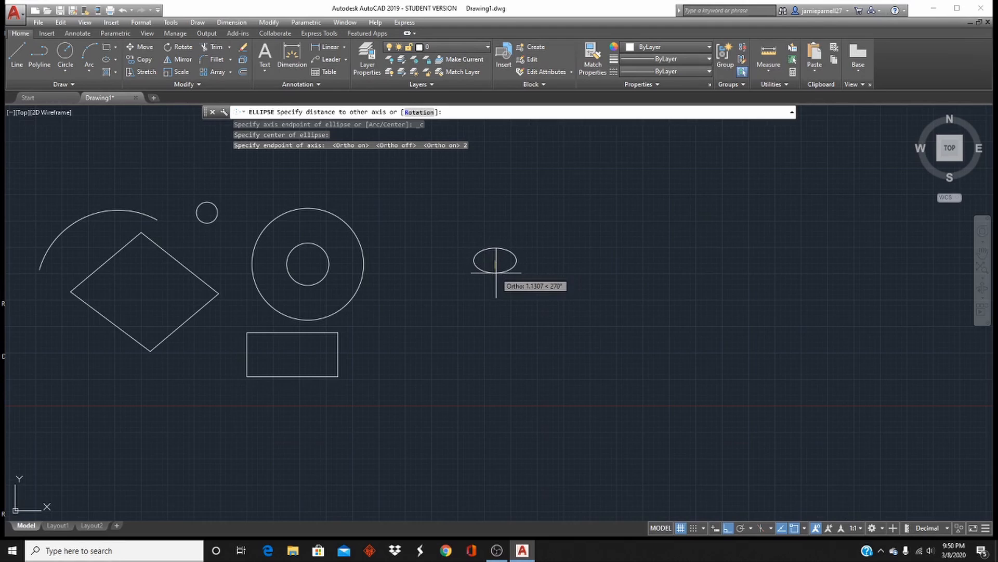
text(1)
key(Return)
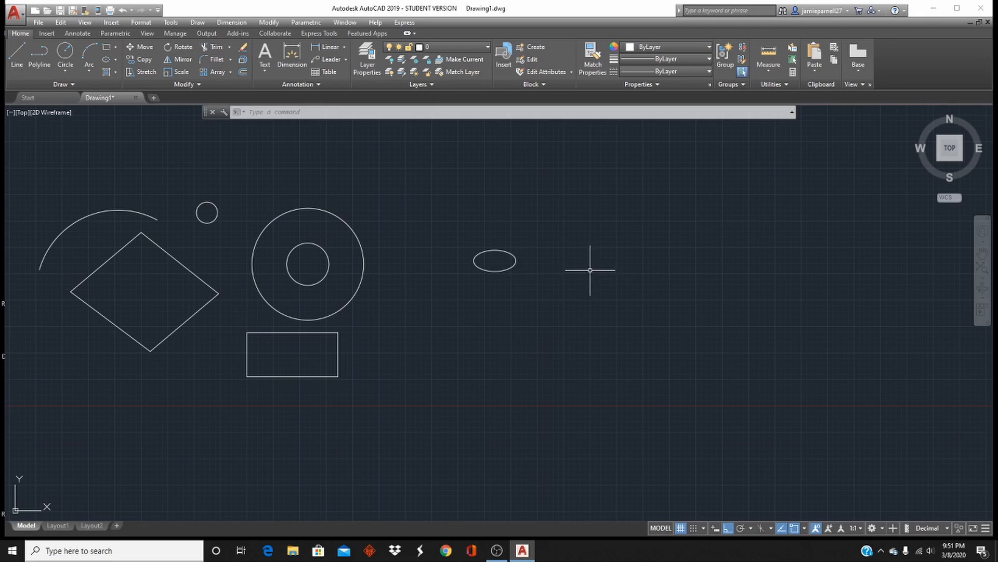
Measure the distance from the ellipse's center to its right quadrant
scroll(582, 271, down, 2)
scroll(381, 182, up, 2)
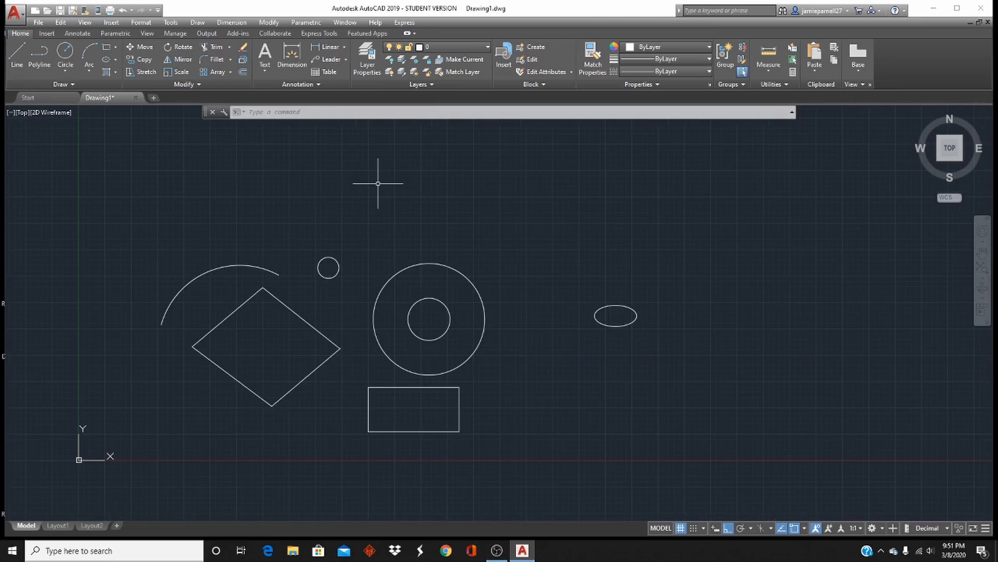
scroll(450, 205, down, 2)
scroll(571, 247, up, 4)
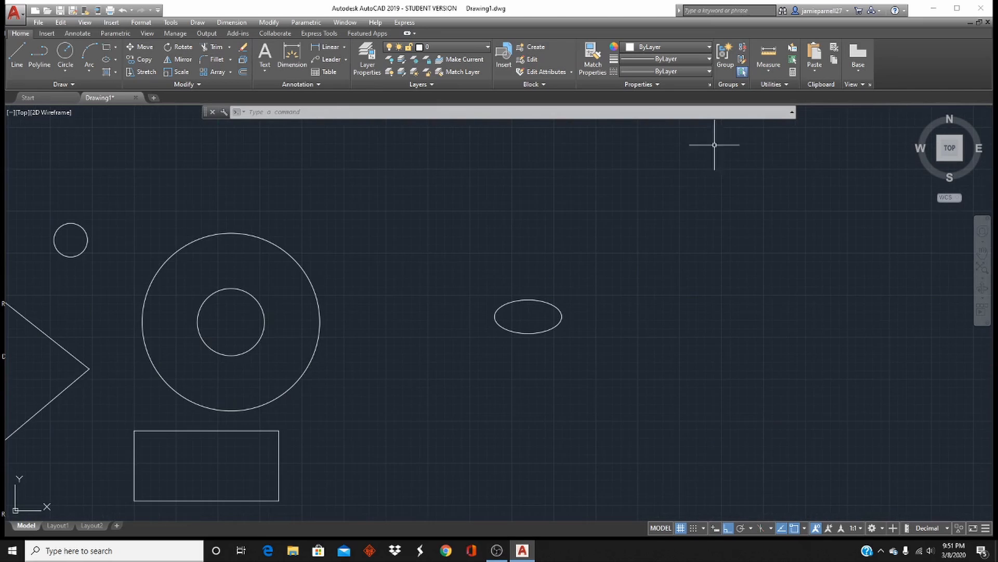
click(767, 67)
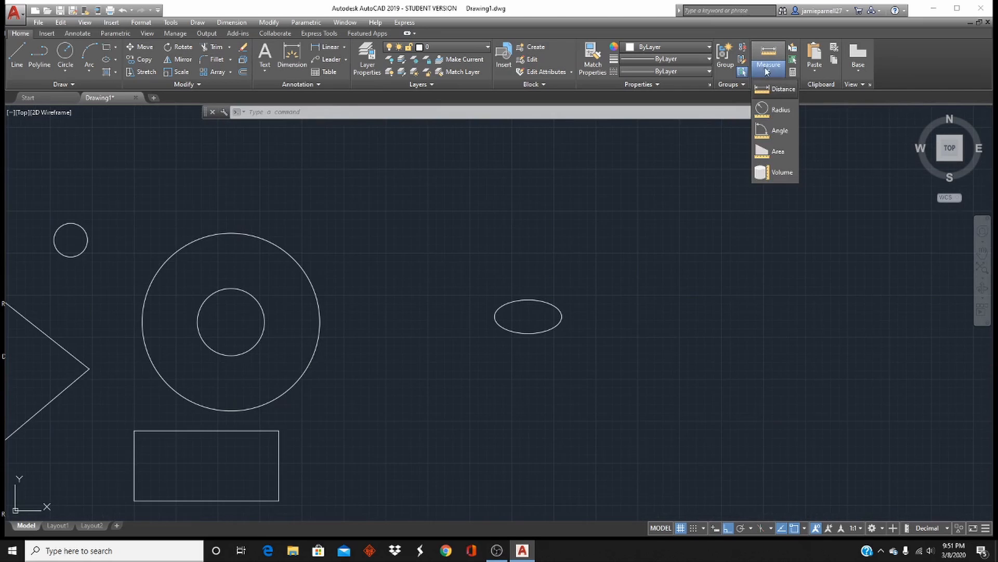
click(780, 89)
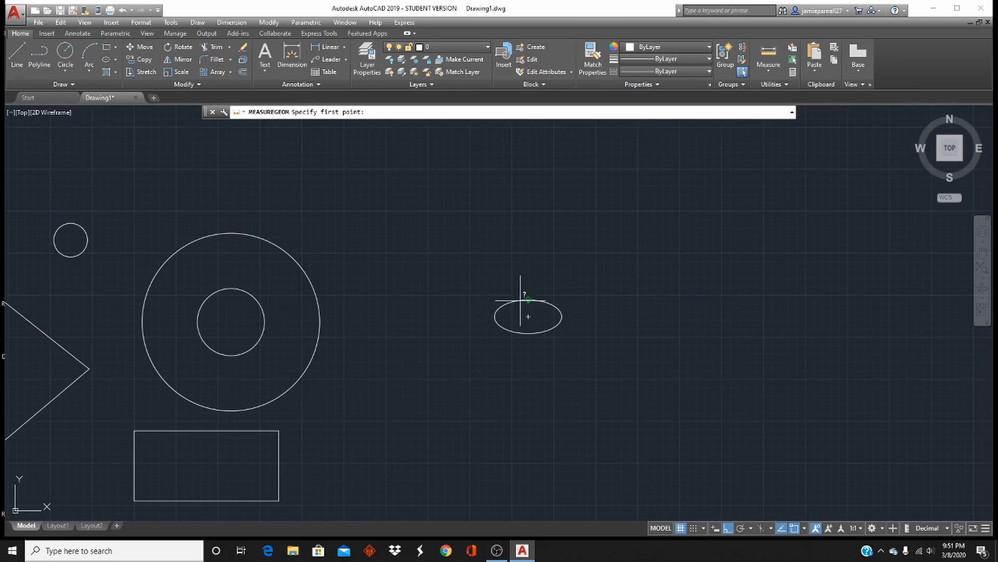
click(528, 316)
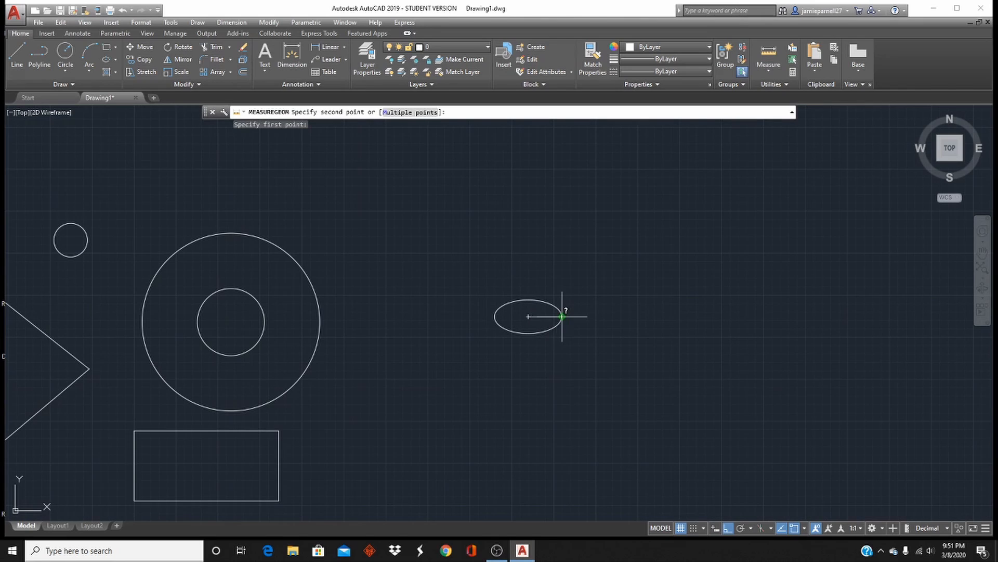
click(563, 317)
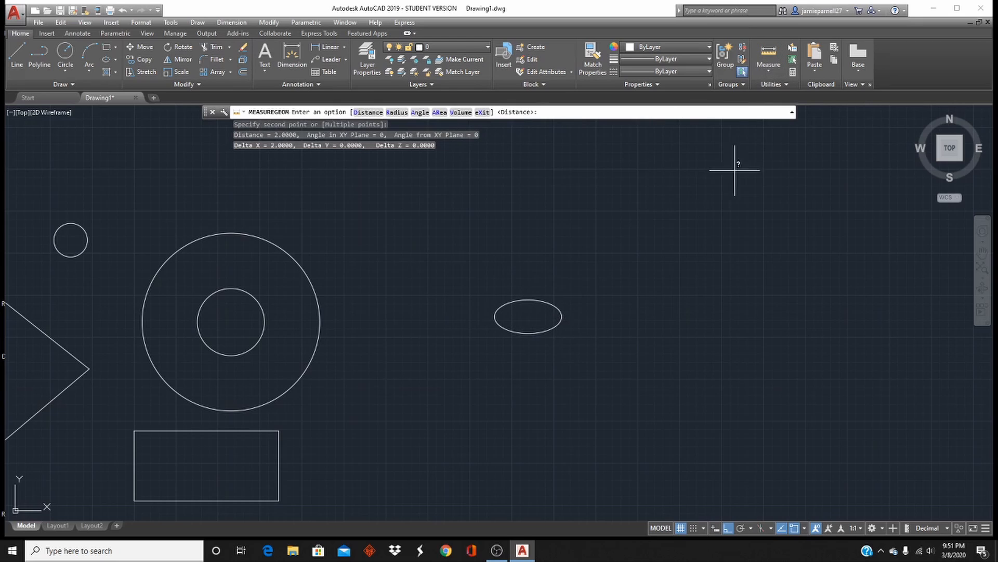
Measure the ellipse's full width from its left quadrant to its right quadrant, and exit the measuring command
click(771, 71)
click(775, 112)
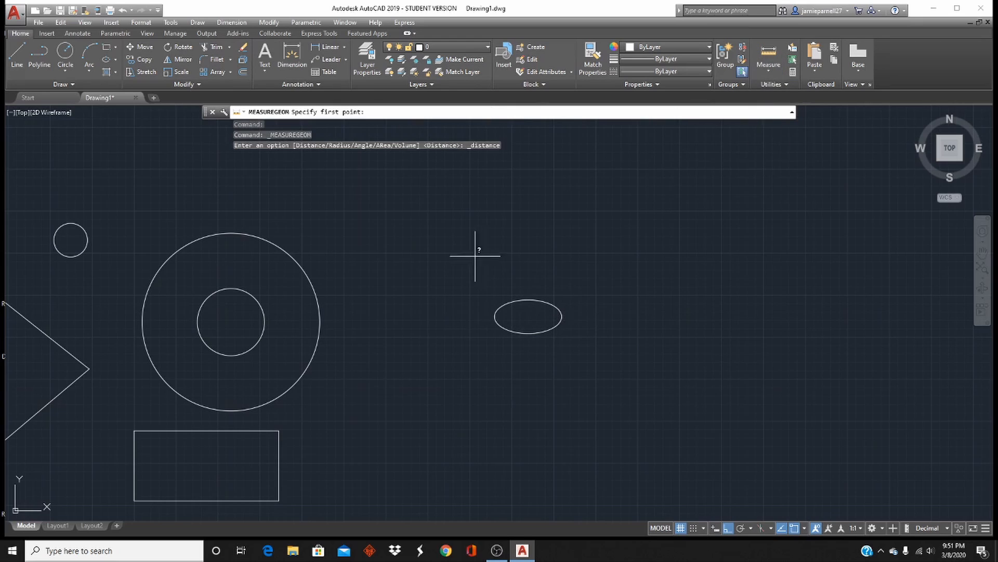
click(495, 316)
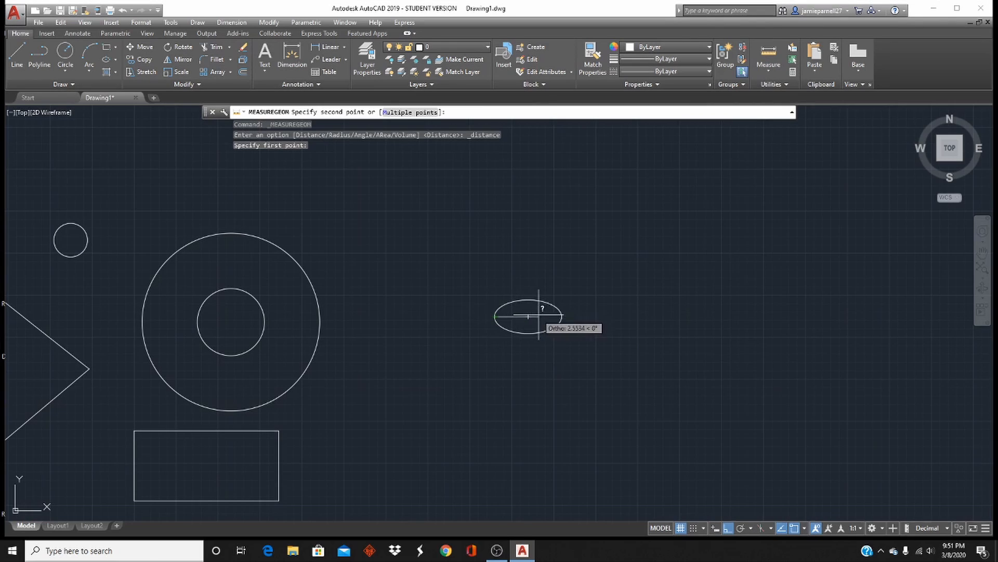
click(562, 316)
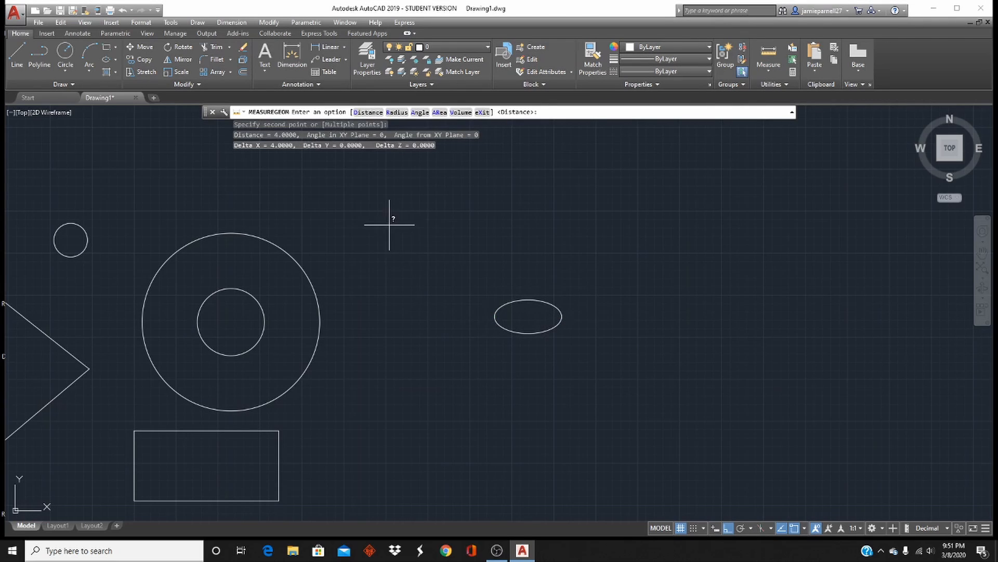
key(Escape)
key(Escape)
key(Escape)
Draw a large circle with a radius of about 8 above the ellipse
scroll(500, 251, down, 4)
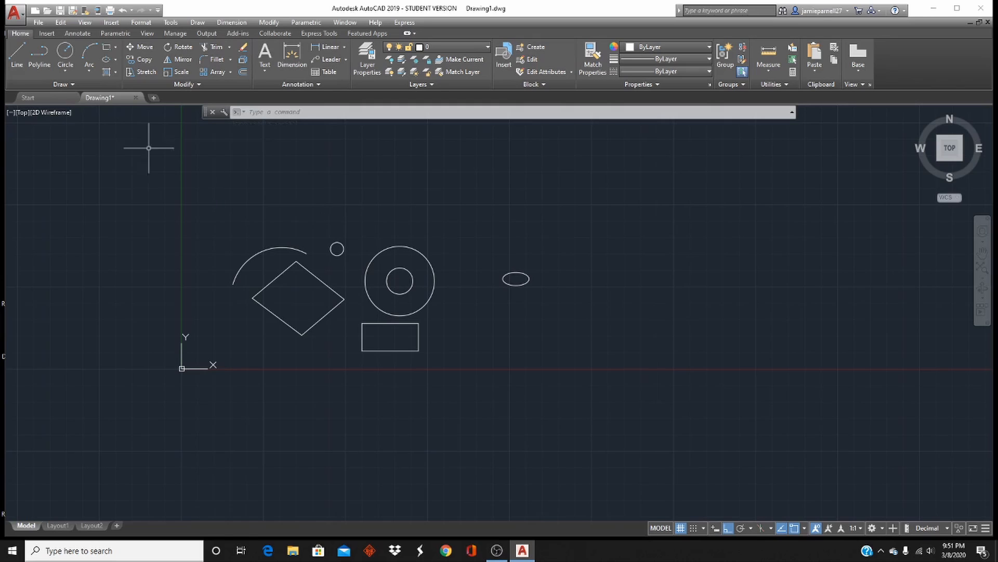
click(66, 51)
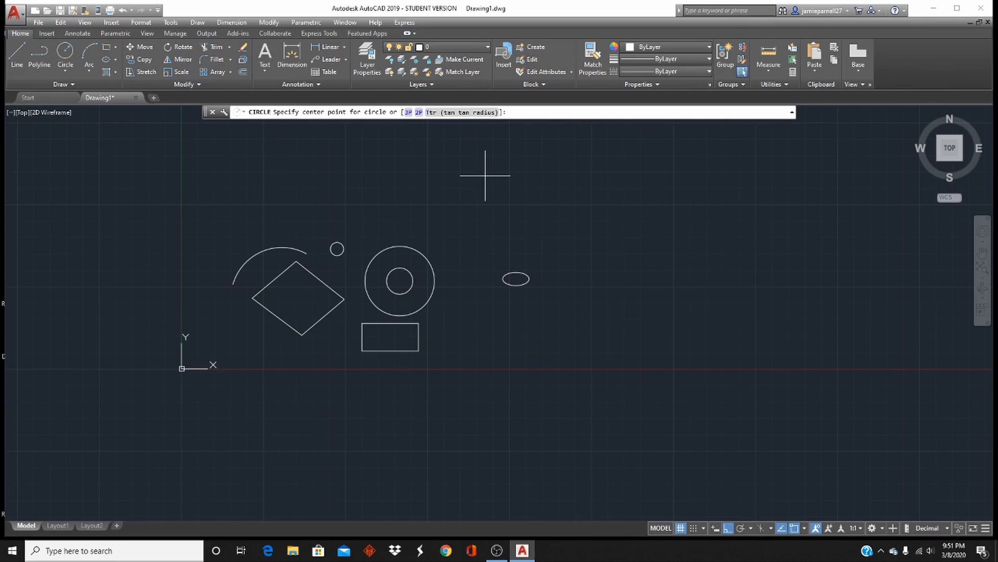
click(494, 191)
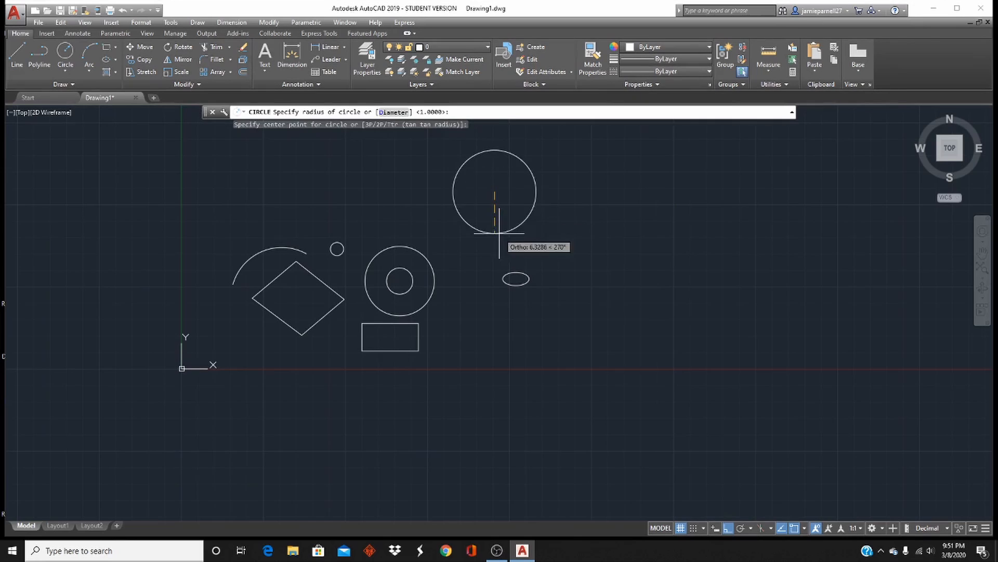
click(547, 226)
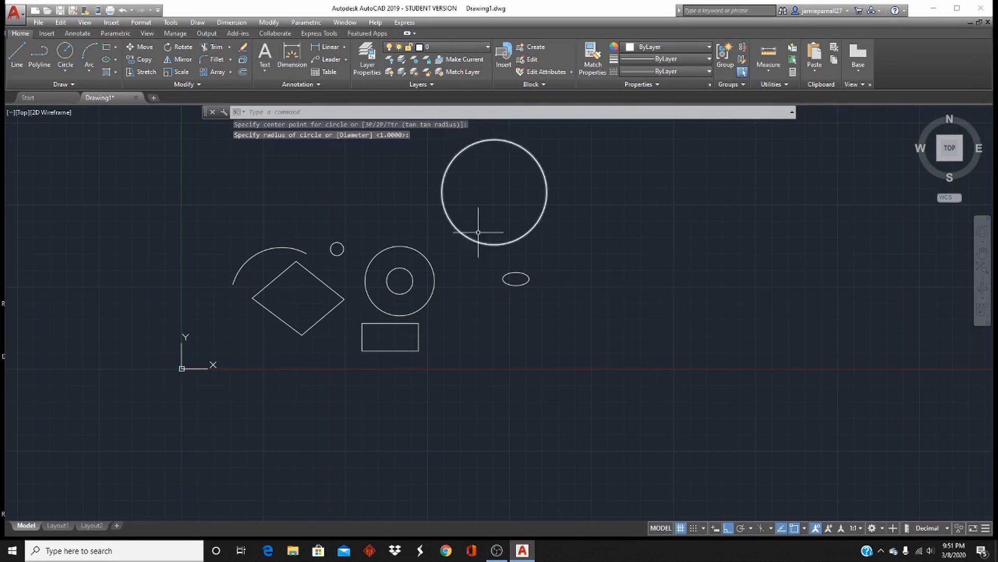
Draw a large, wide rectangle to the right of the ellipse by picking two opposite corners
click(108, 48)
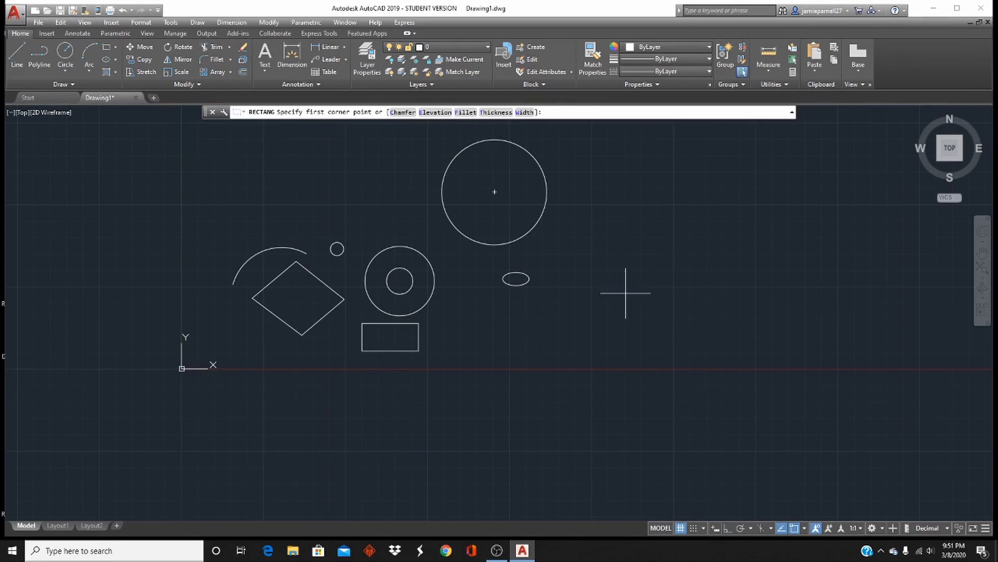
click(598, 238)
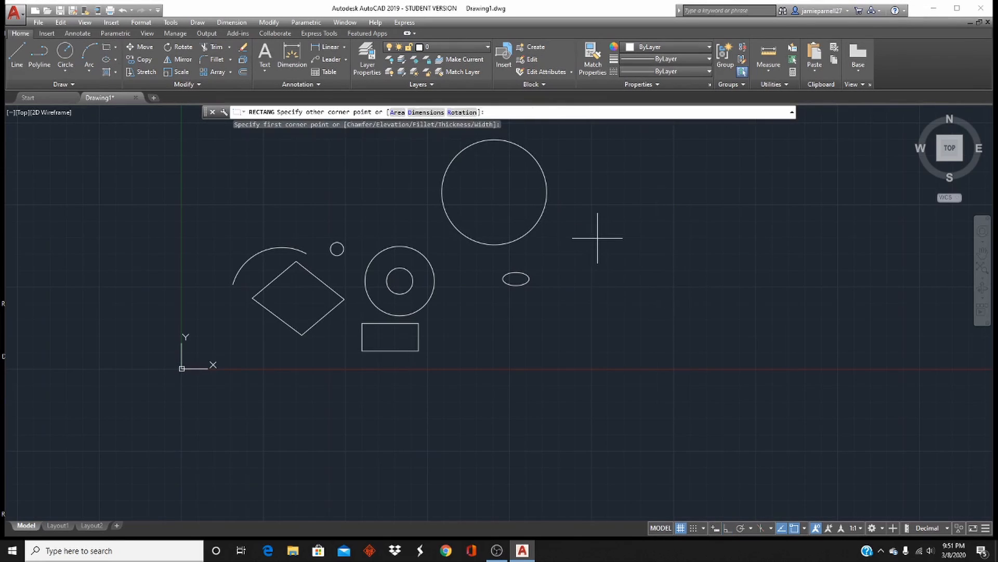
click(774, 325)
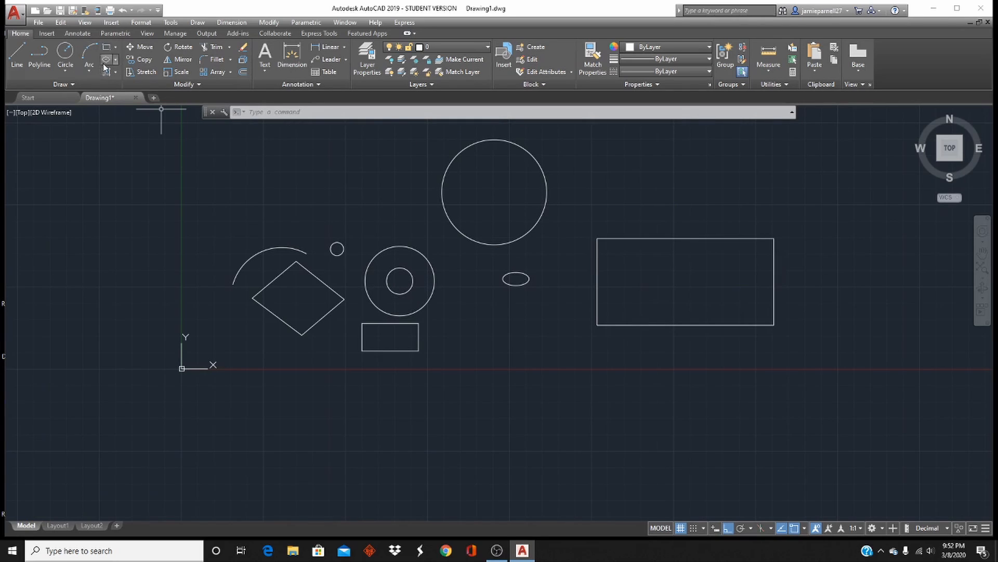
Draw a circle with a radius of about 4.2 above the arc and the diamond
click(61, 54)
click(299, 181)
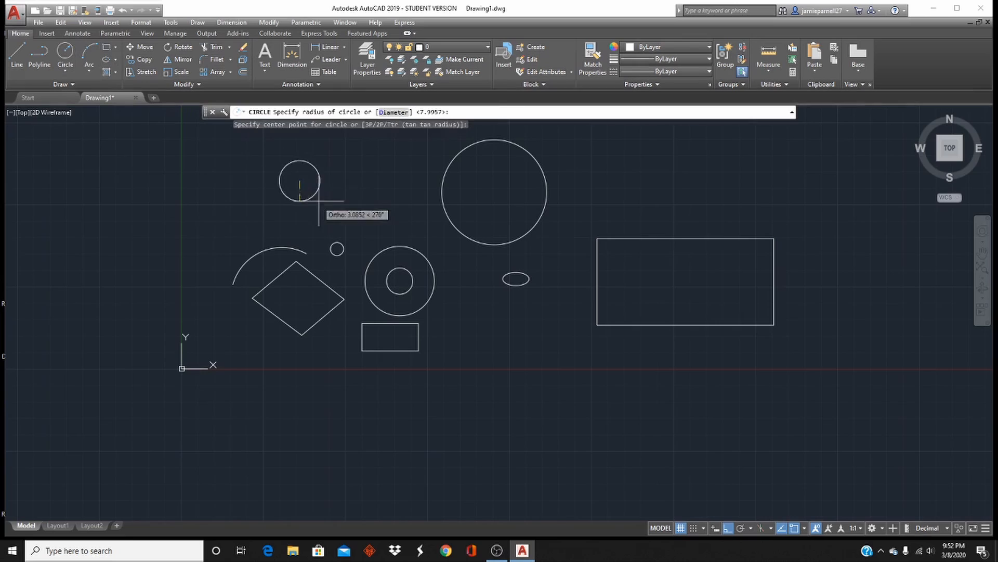
click(326, 199)
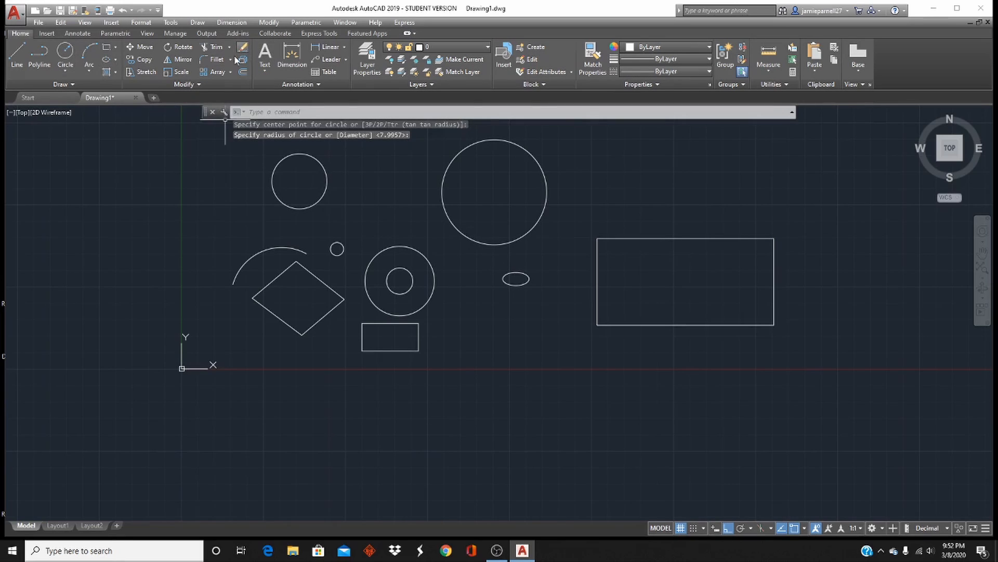
Erase all the shapes in the drawing by enclosing them in a selection window
click(204, 138)
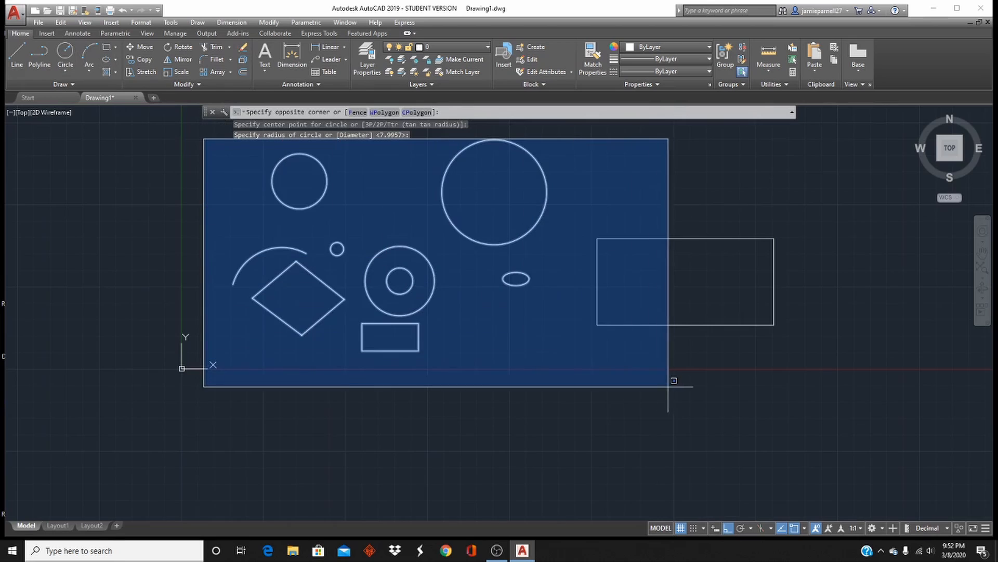
click(811, 356)
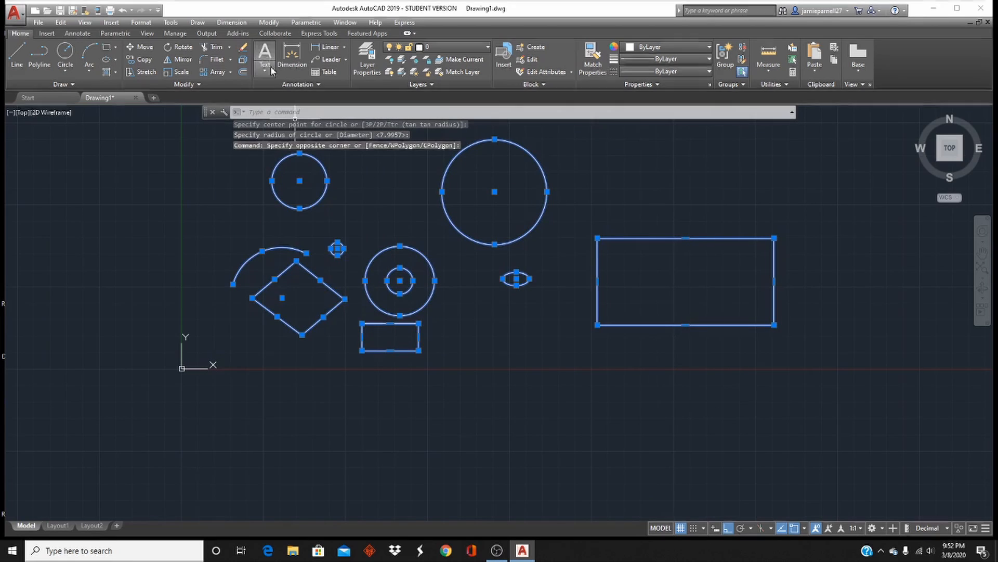
click(242, 46)
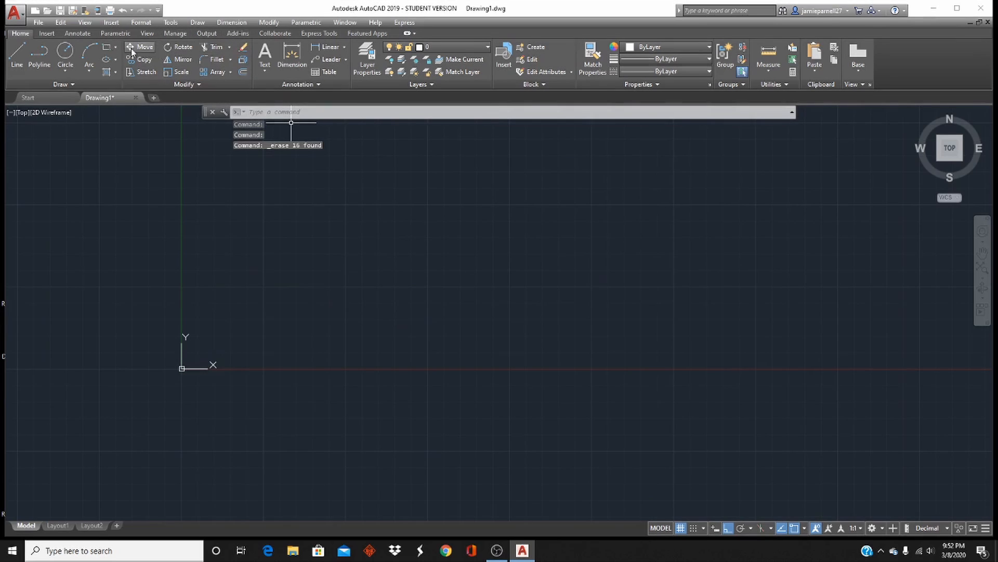
Draw a circle with a radius of about 6.25 in the empty drawing, up and to the right of the origin
click(67, 51)
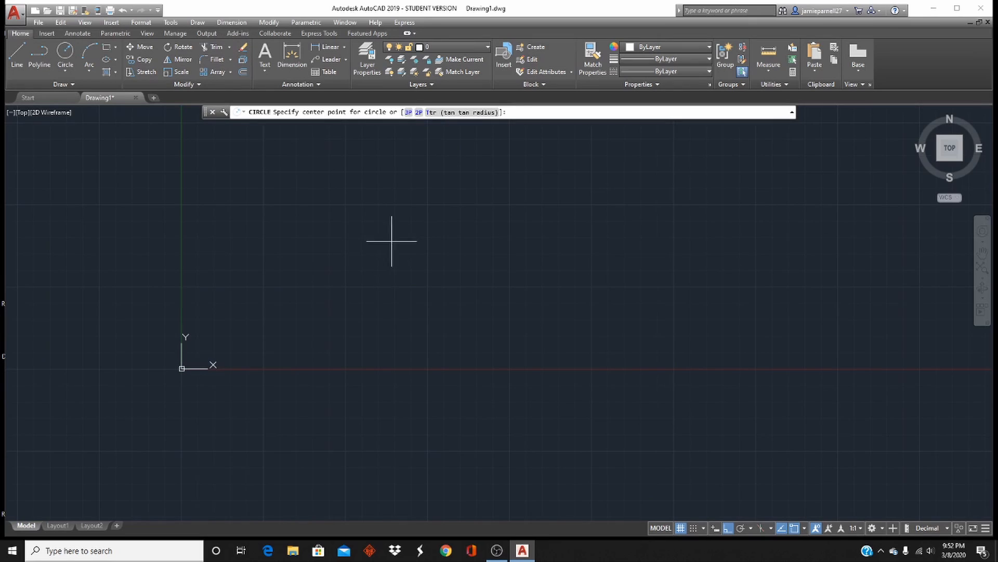
click(353, 225)
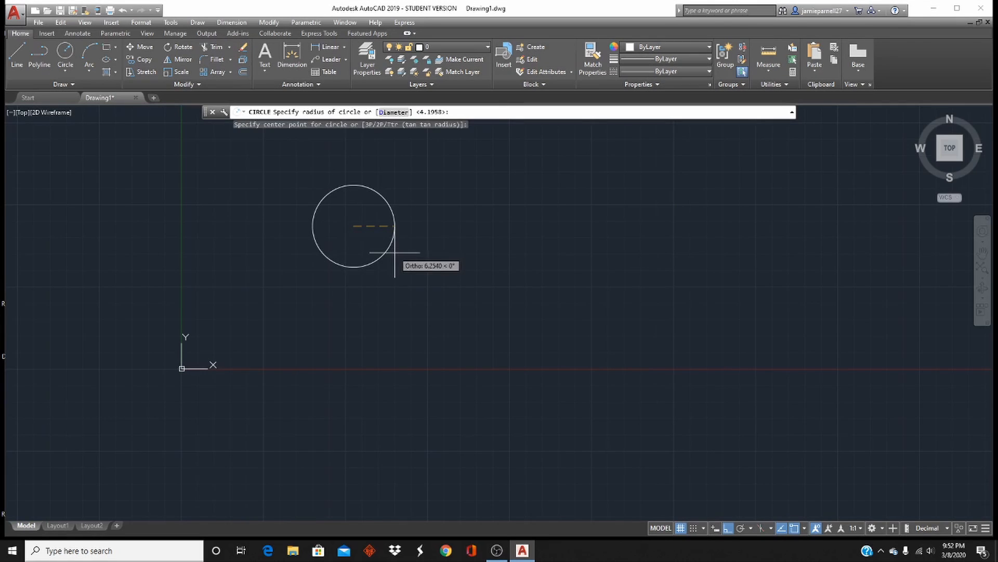
click(391, 246)
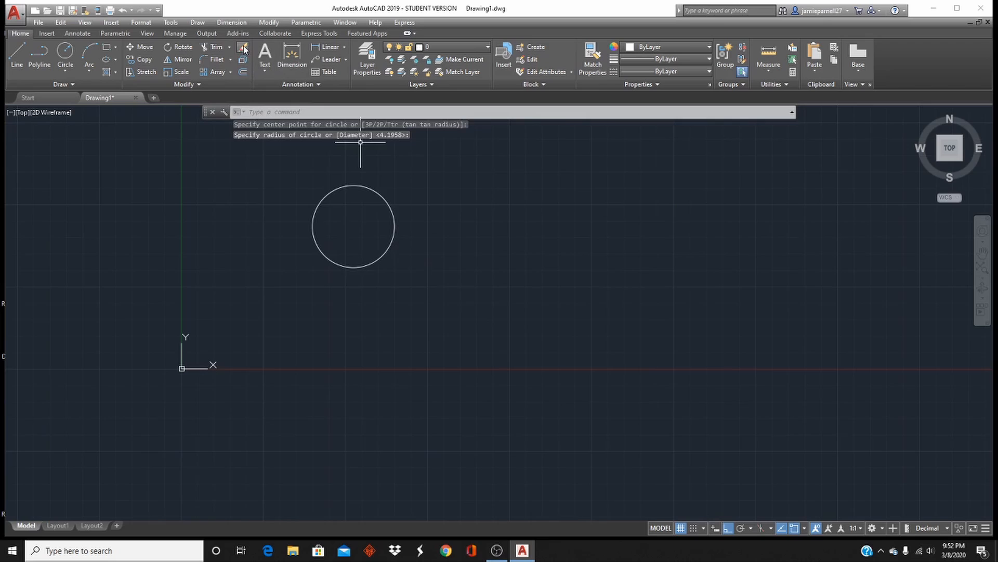
Select the new circle with a window around it and erase it
click(278, 156)
click(437, 299)
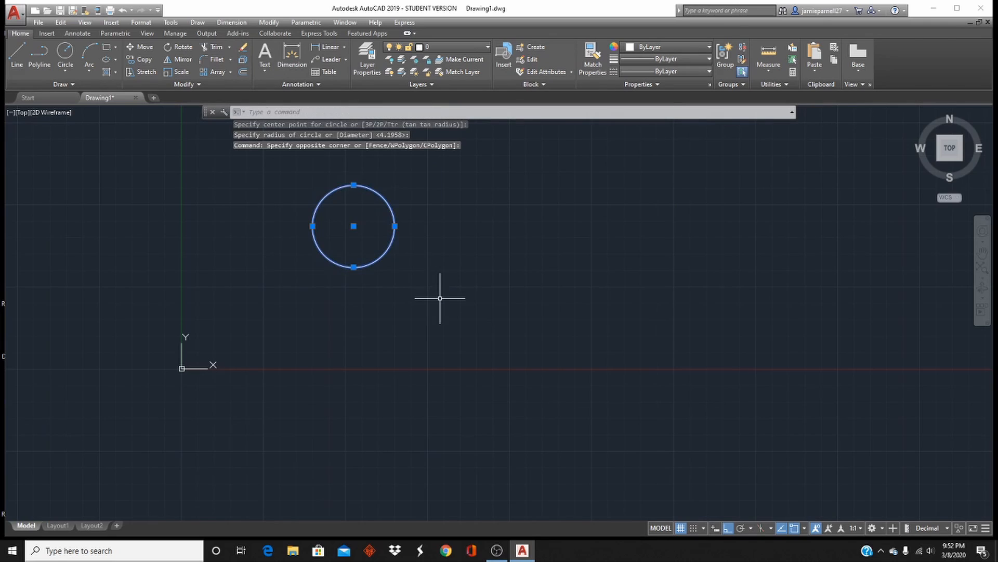
click(242, 48)
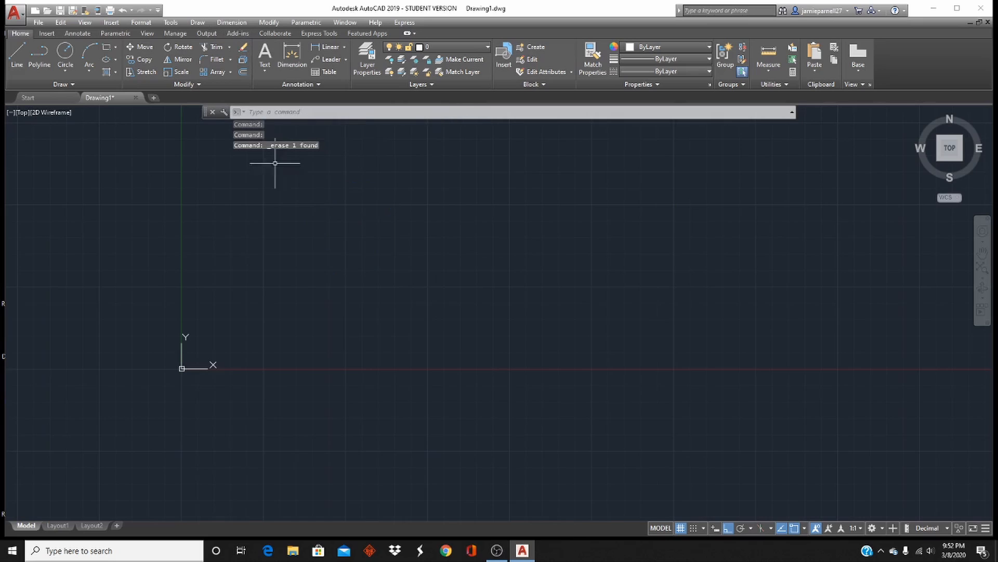
Draw a circle with a radius of about 6.4 up and to the right of the origin, and erase it
text(c)
key(Return)
click(343, 184)
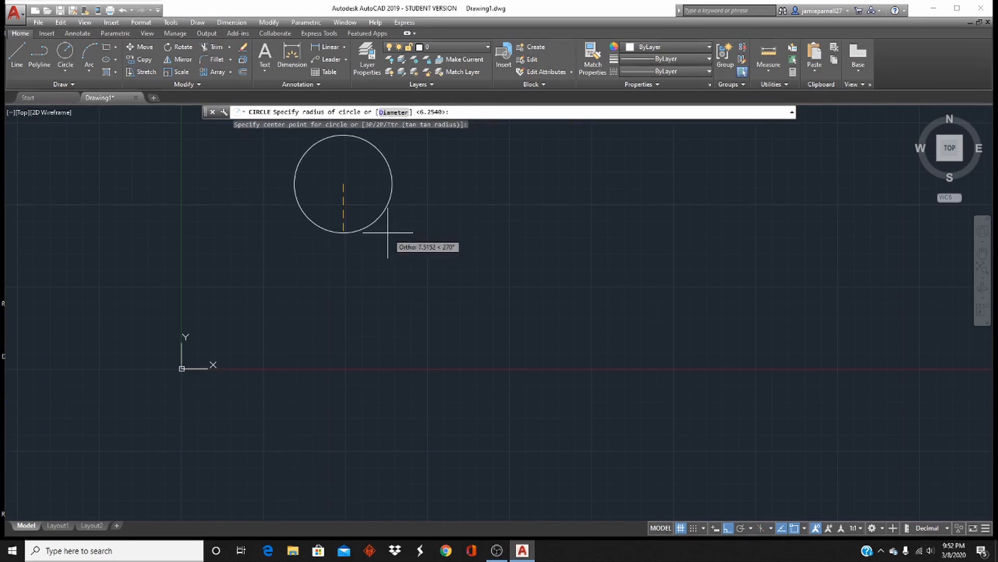
click(385, 198)
click(372, 152)
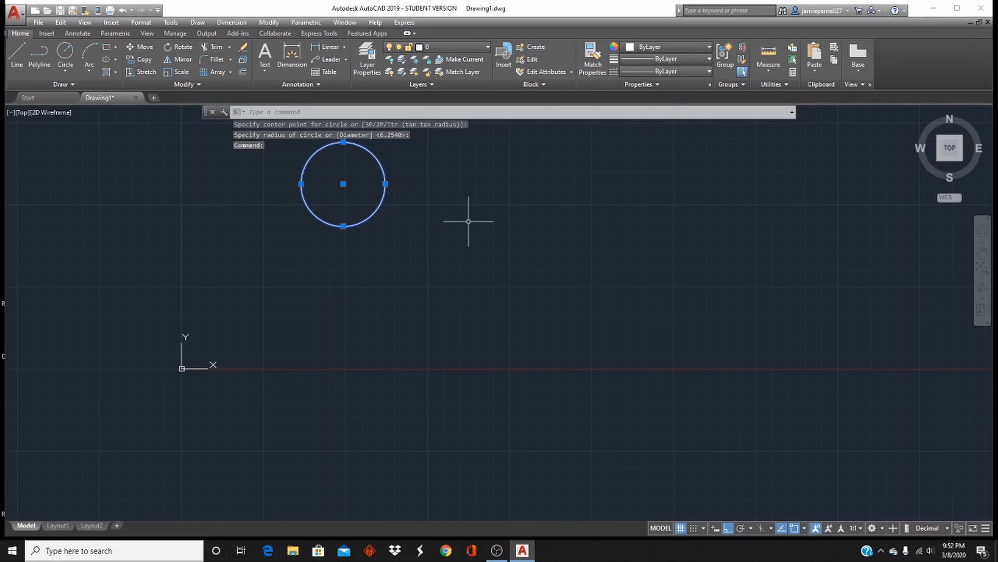
click(243, 48)
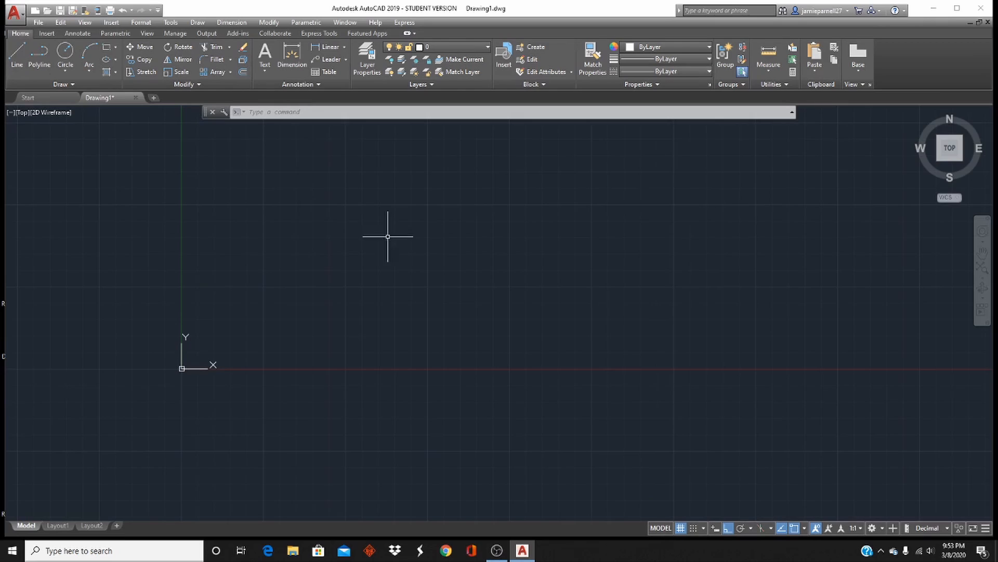
Draw a circle by center and radius in open space up and to the right of the origin, and erase it
click(198, 23)
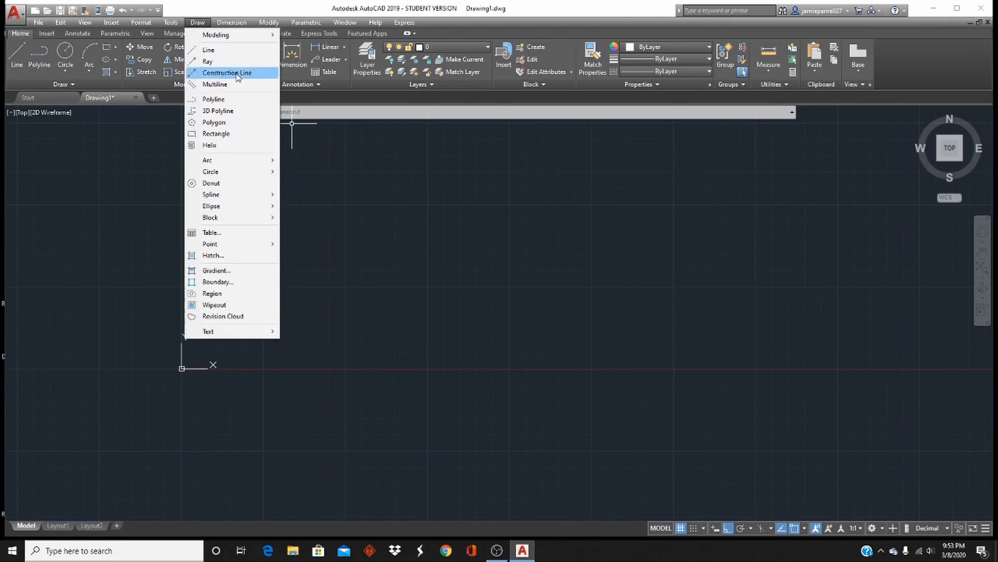
mouse_move(225, 173)
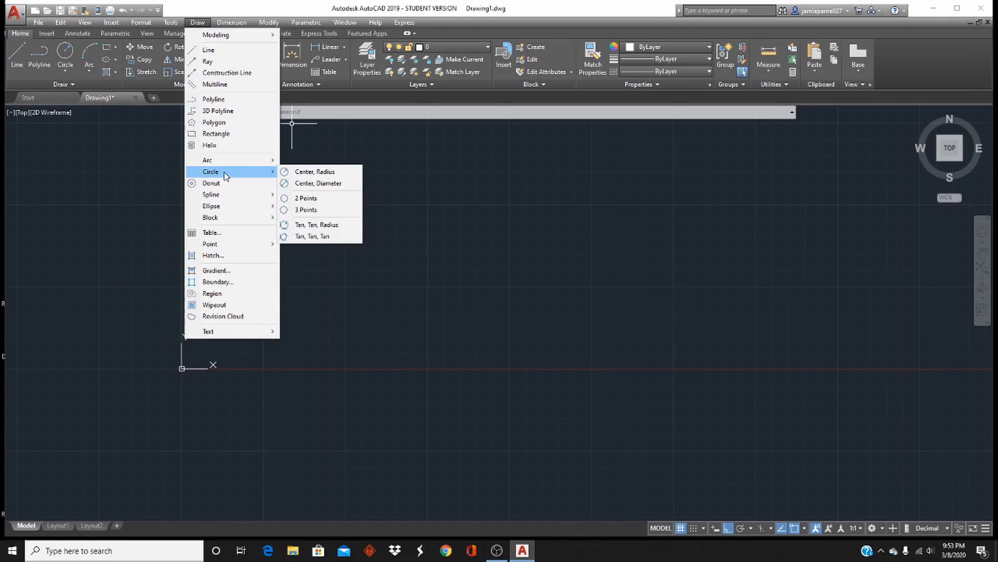
click(326, 172)
click(419, 278)
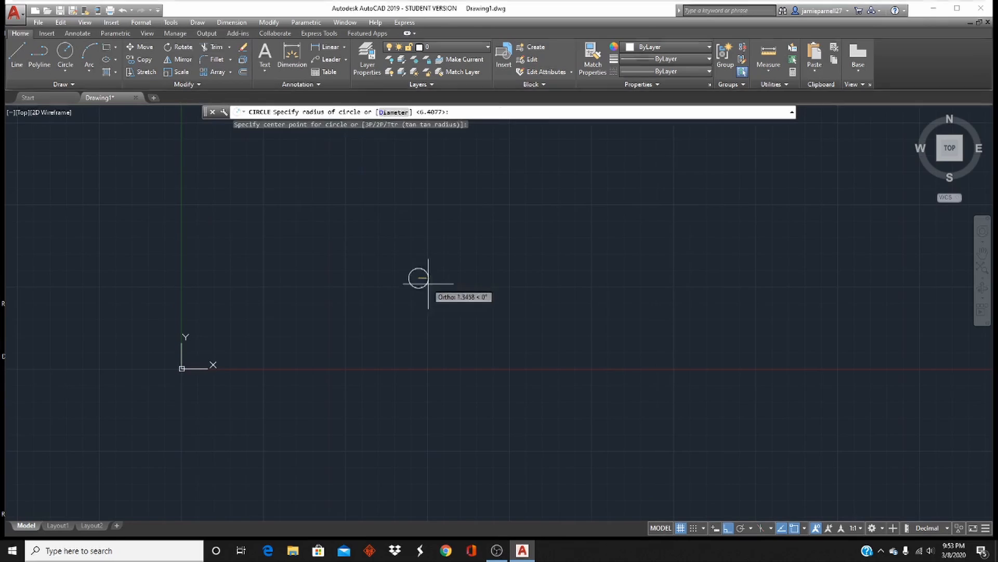
click(479, 304)
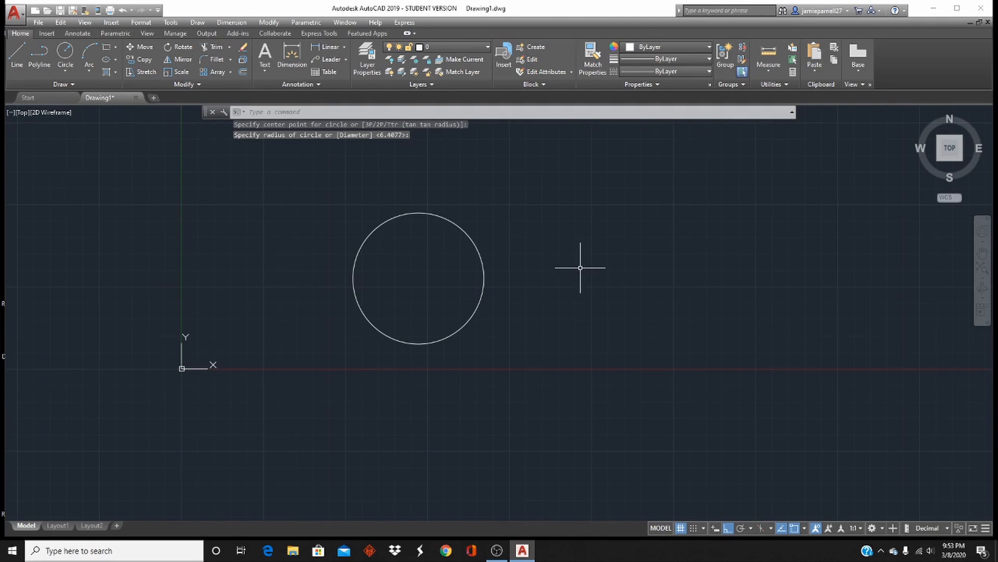
click(457, 221)
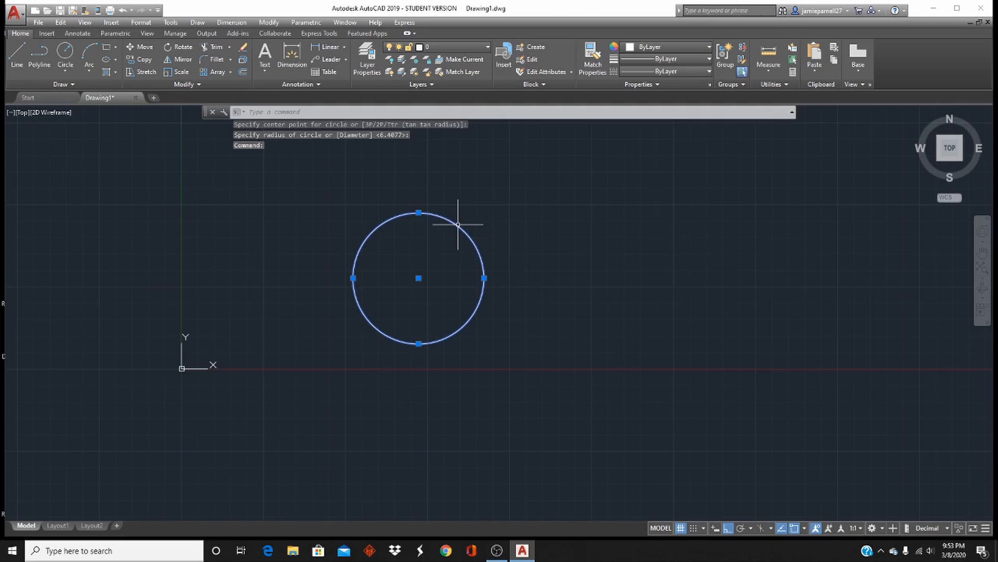
click(242, 48)
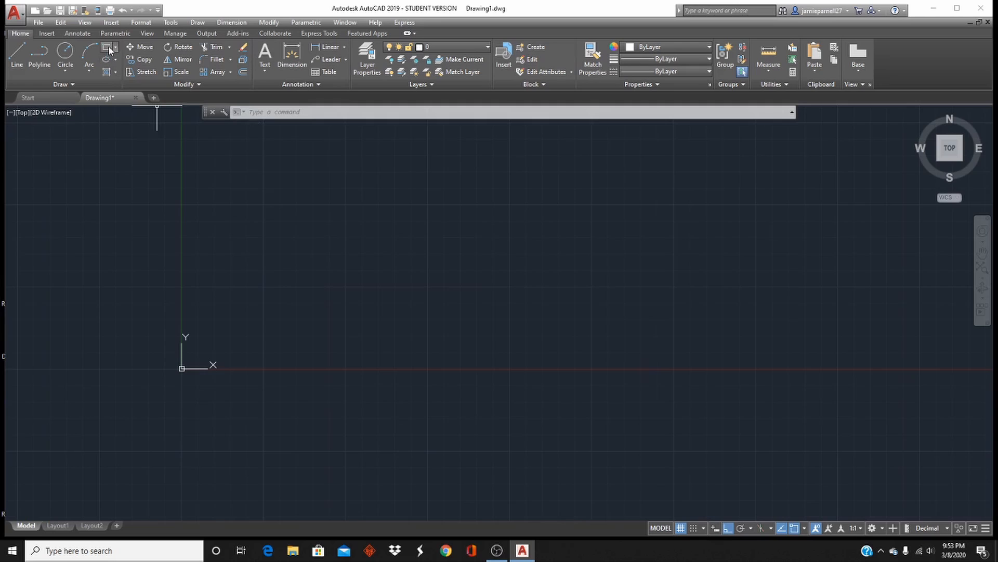
Draw a horizontal line segment above the X axis, ending at about (24.9, 12.6)
click(17, 52)
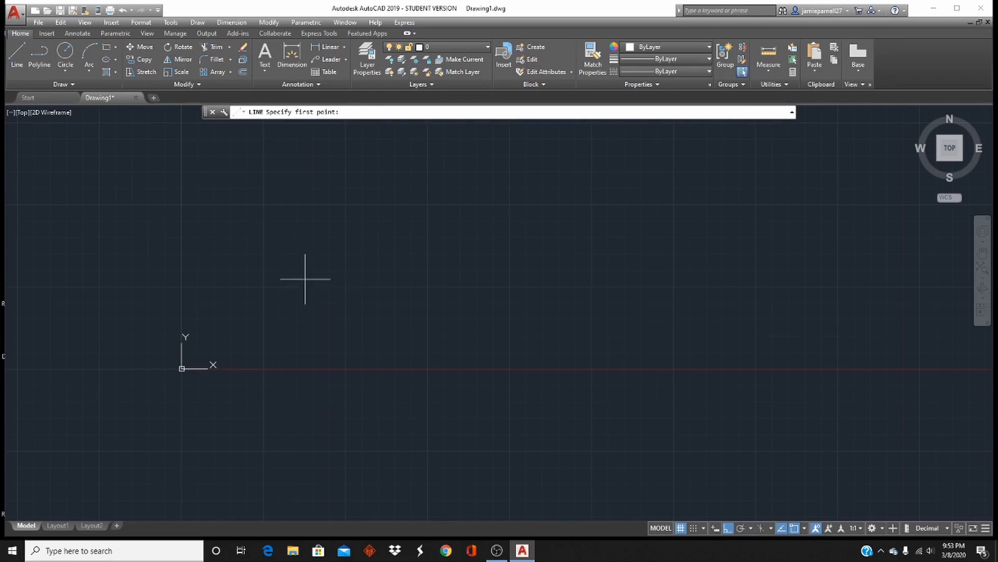
click(261, 286)
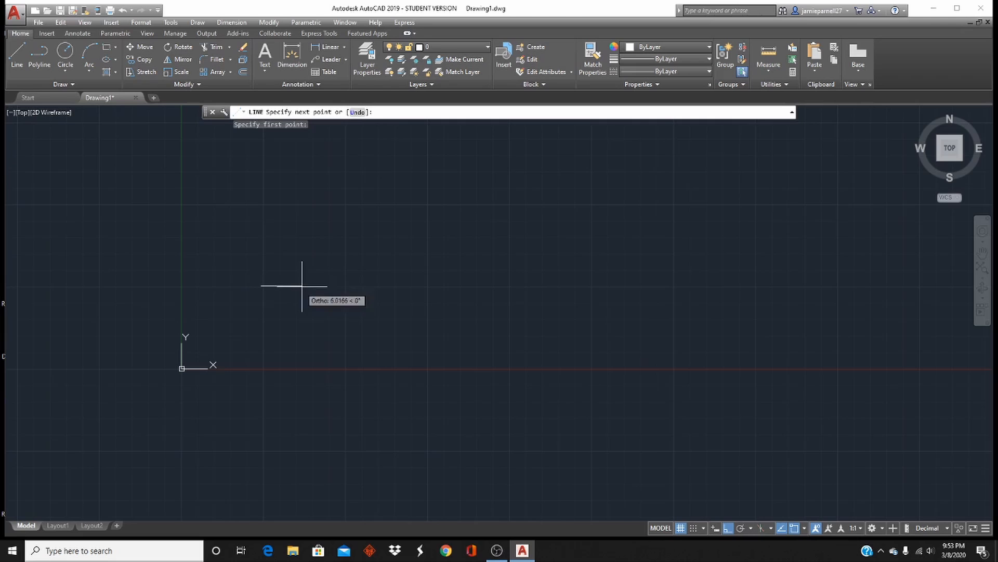
click(345, 285)
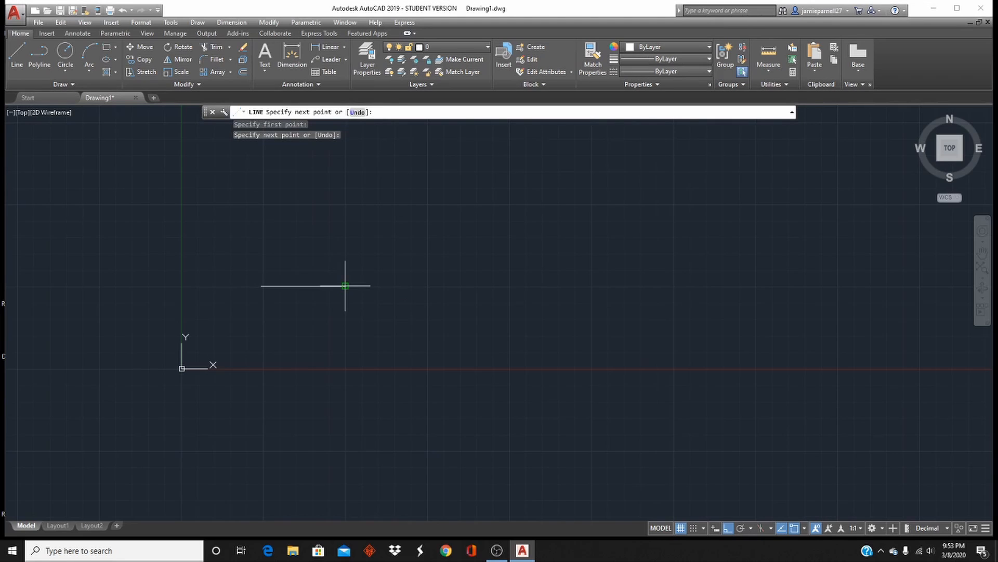
click(345, 285)
Turn Ortho off and continue the line with a slightly falling segment to about (51.5, 11.1) and a final near-horizontal segment
click(727, 528)
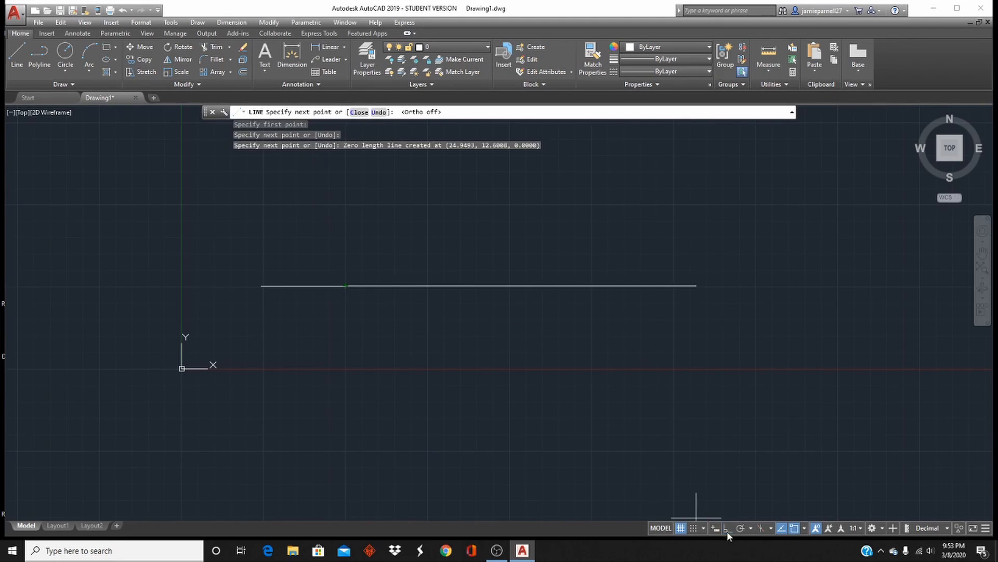
click(520, 296)
click(520, 296)
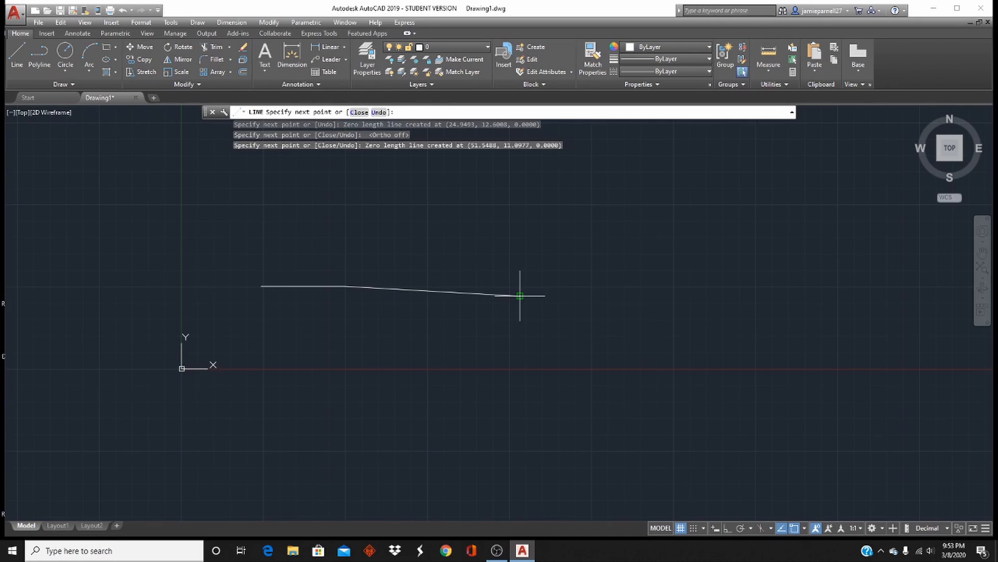
click(635, 296)
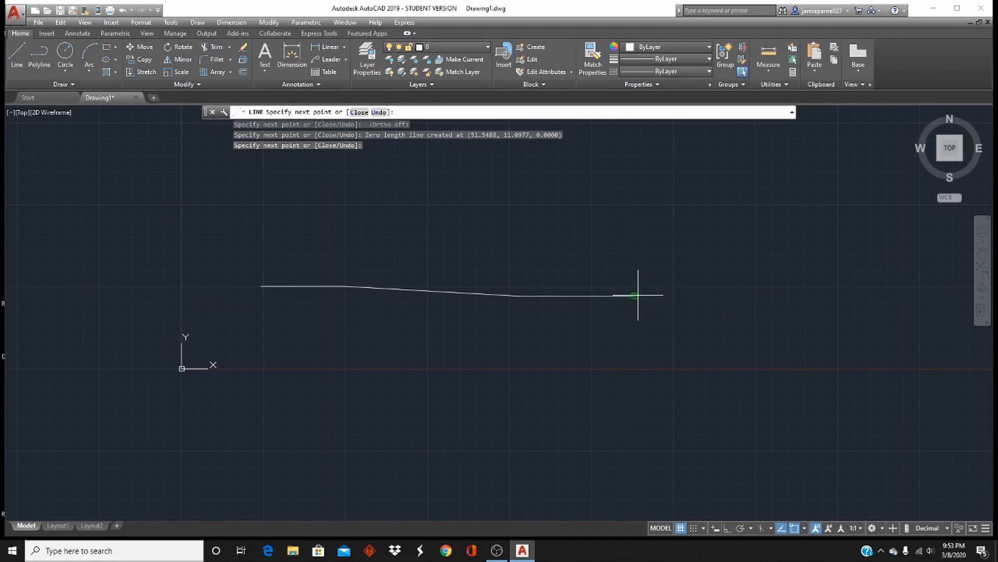
key(Escape)
key(Escape)
key(Escape)
key(Escape)
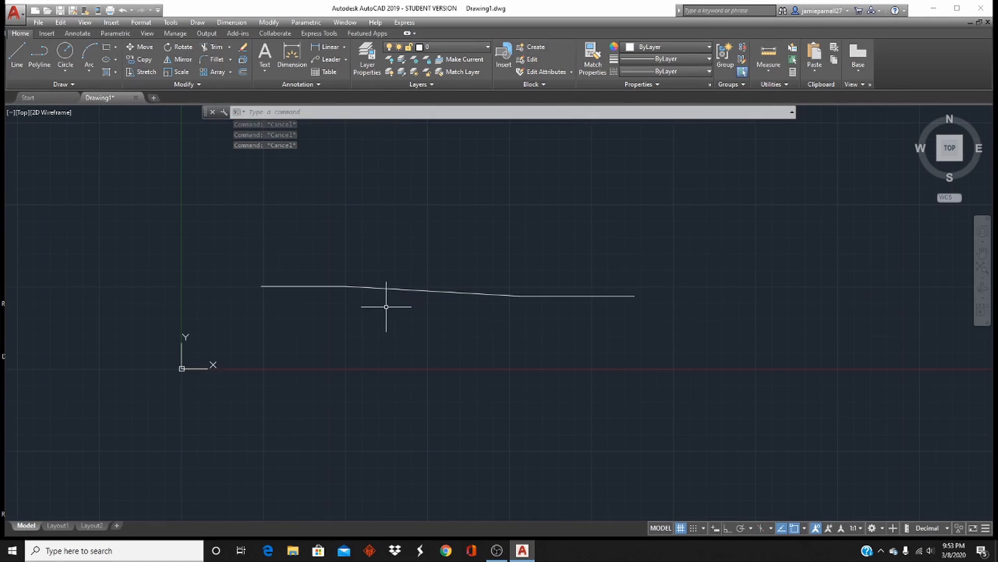
Draw a second chain of three nearly horizontal line segments above the first, spanning about the same width
click(16, 55)
click(261, 189)
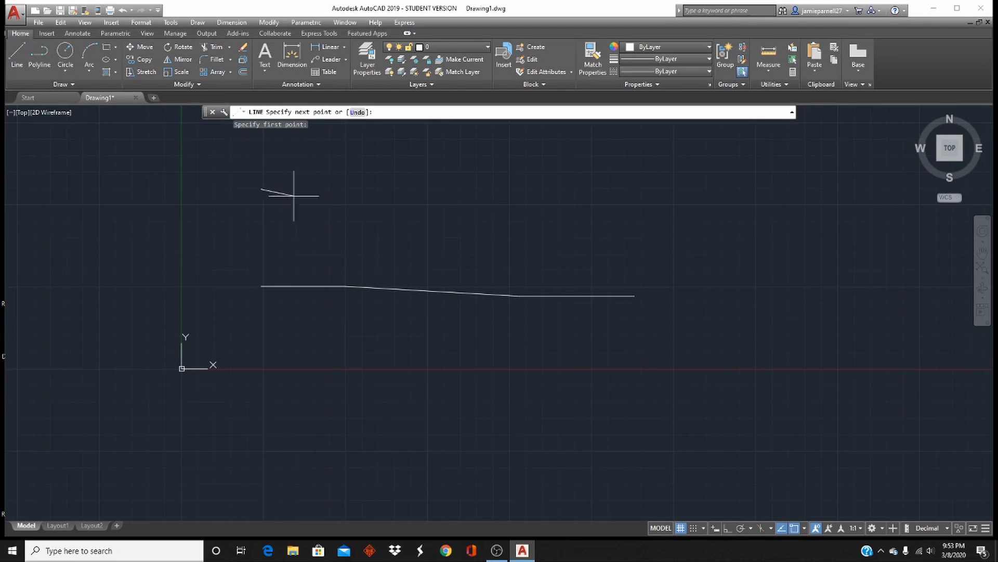
click(394, 188)
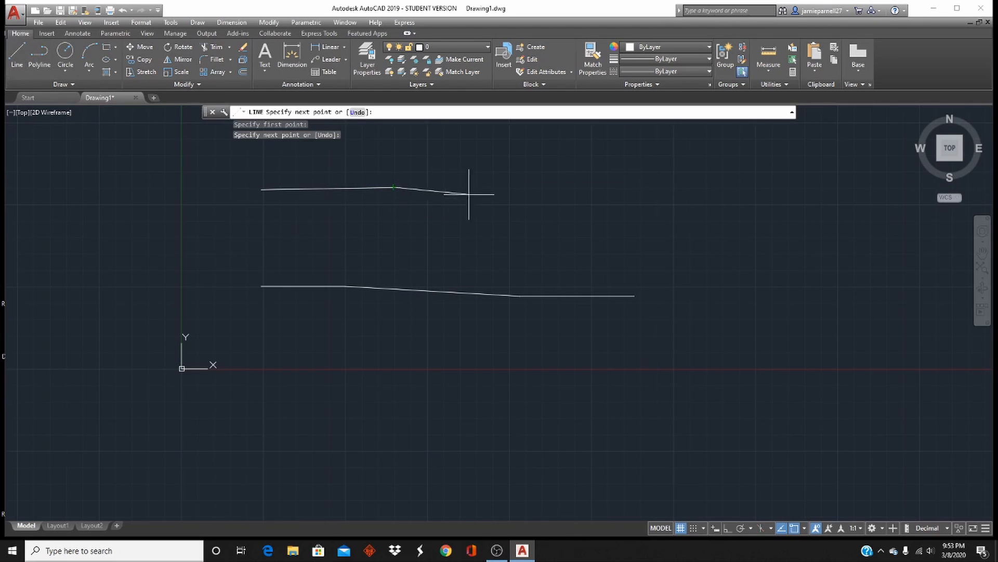
click(523, 187)
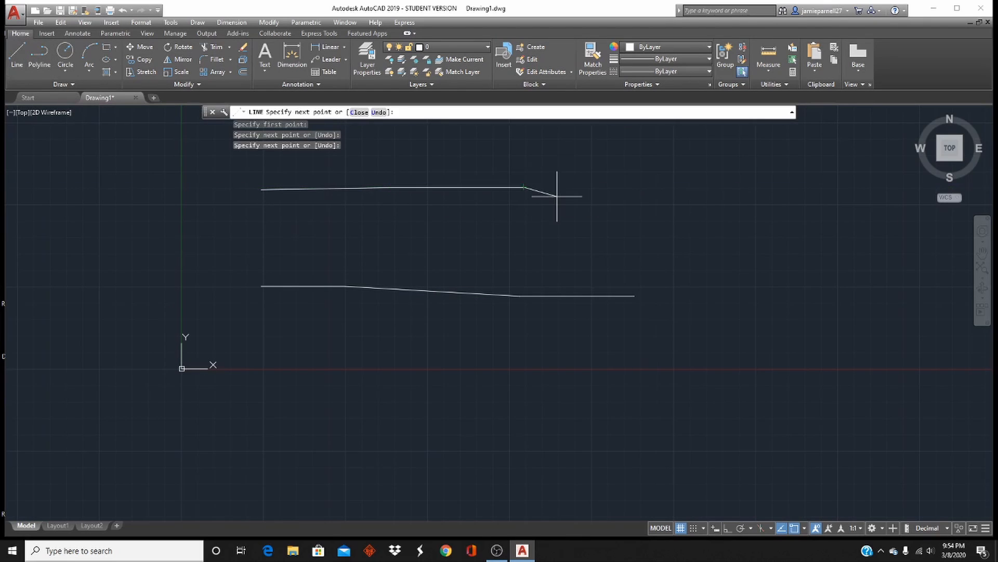
click(633, 187)
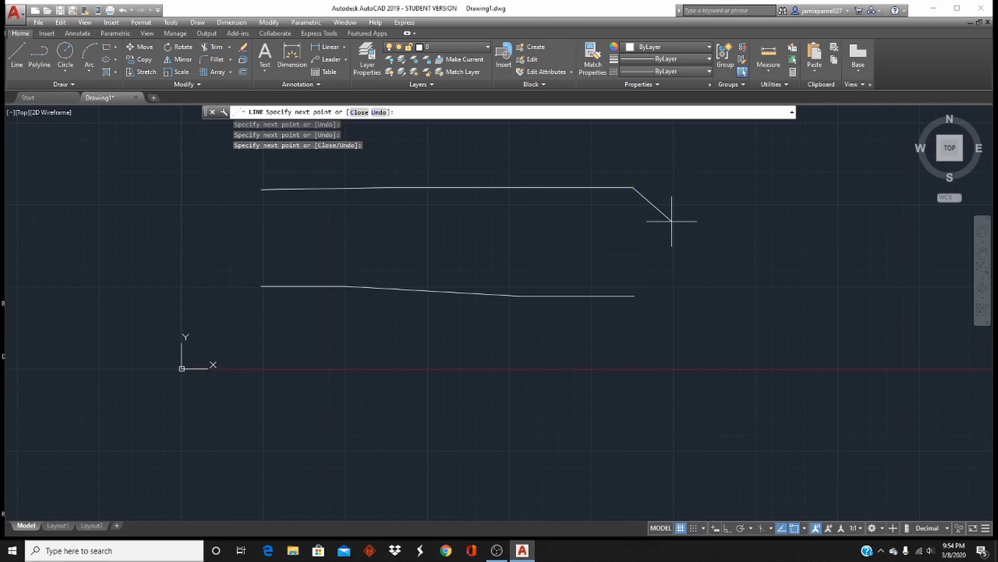
key(Escape)
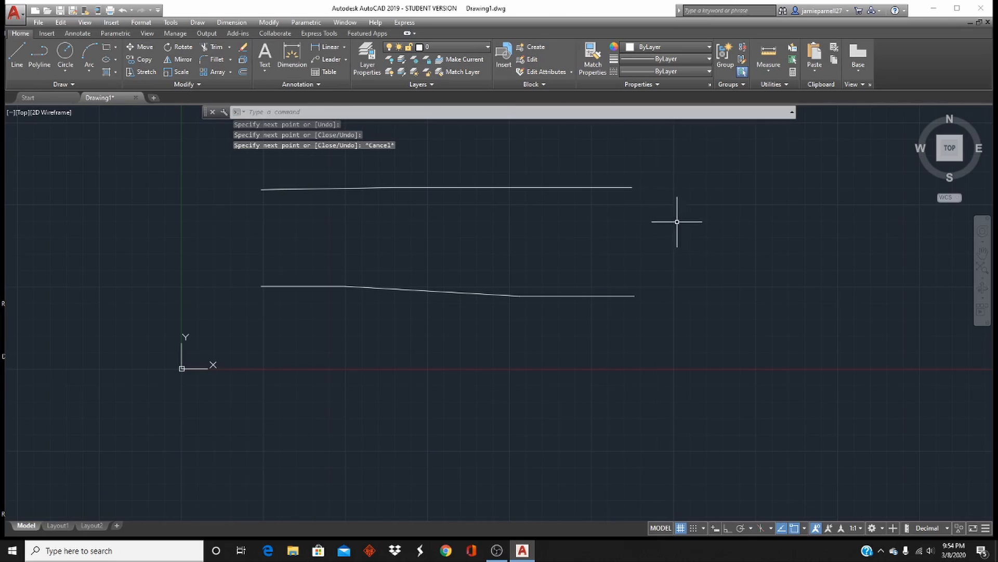
Select the three segments of the upper line chain and erase them
click(526, 186)
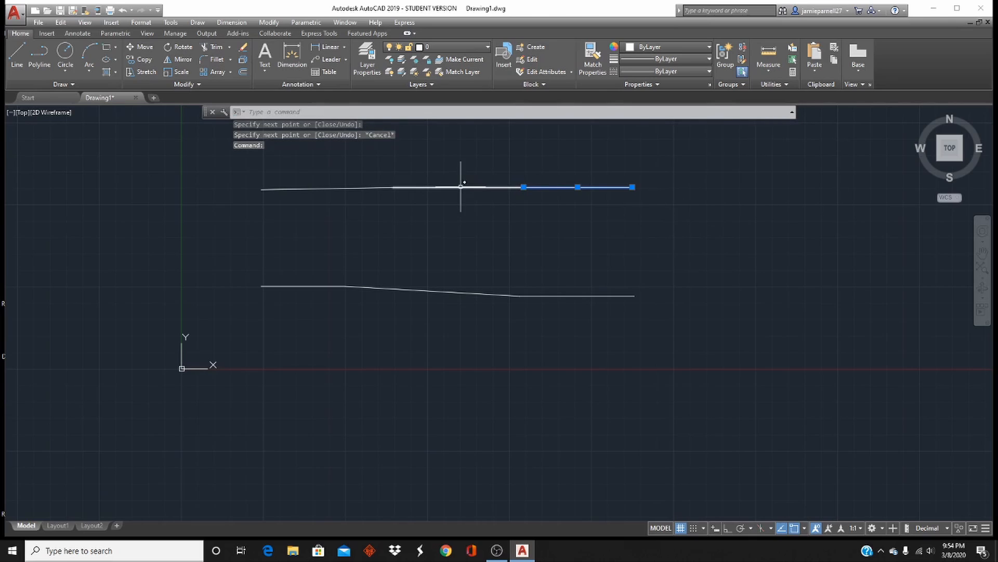
click(426, 187)
click(342, 184)
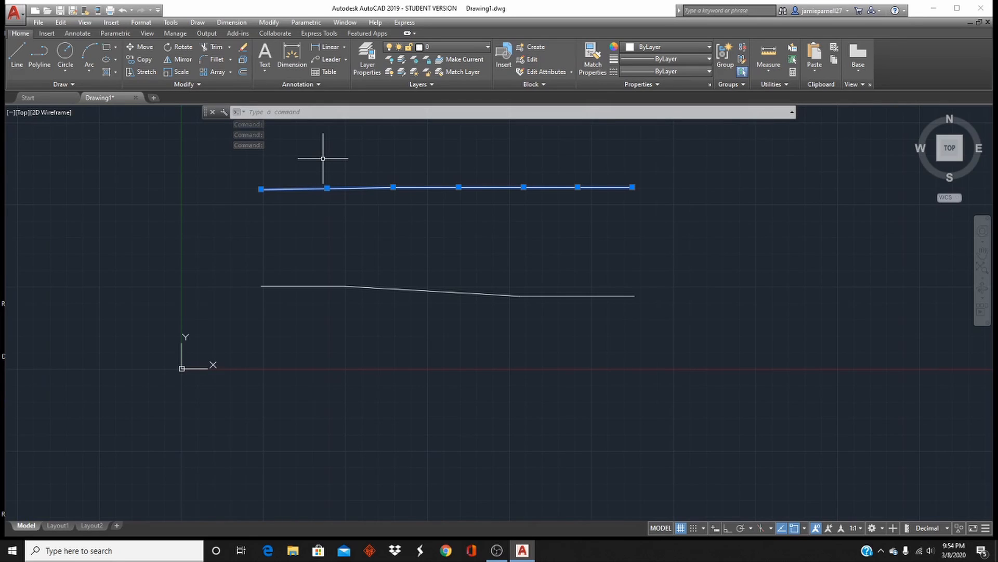
click(242, 49)
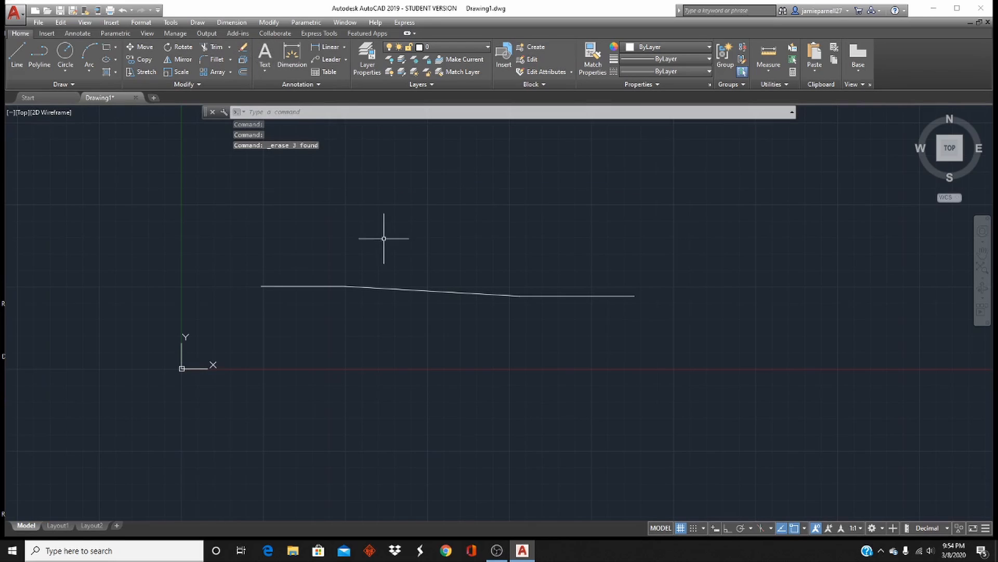
Draw three lines forming a box on the sloping segment: about 17 up from its left endpoint, horizontally across, and down to its right endpoint
click(17, 55)
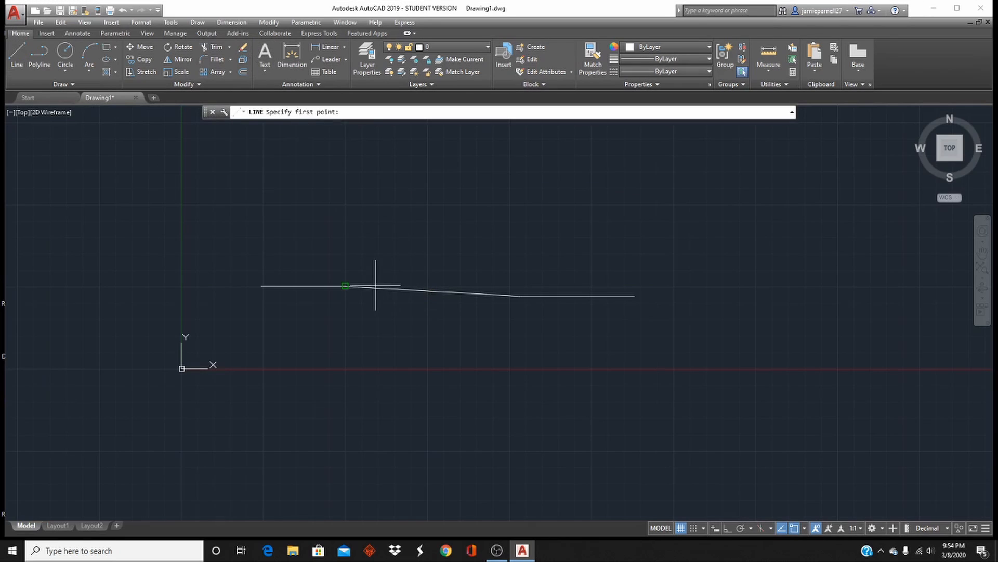
click(345, 285)
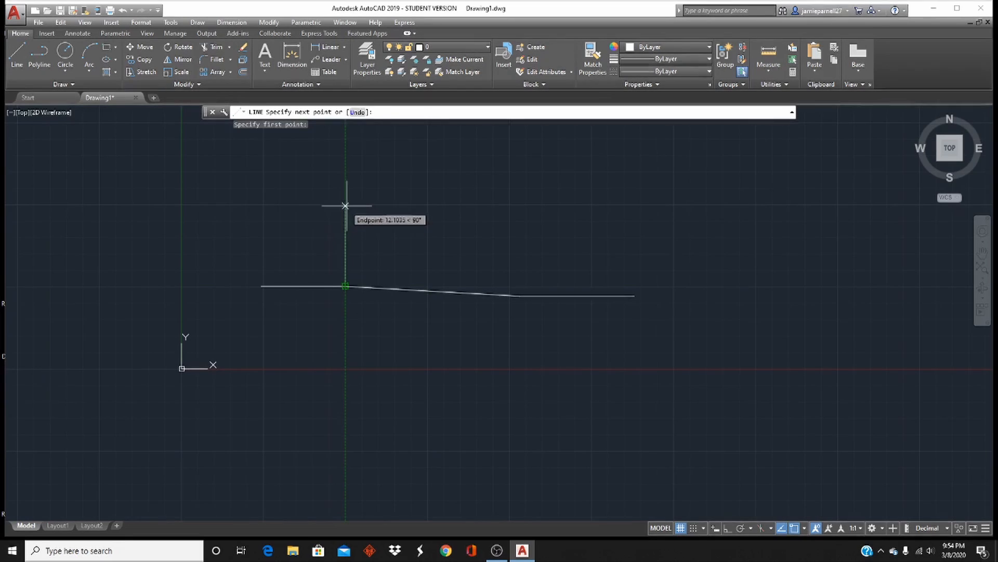
click(345, 175)
click(345, 174)
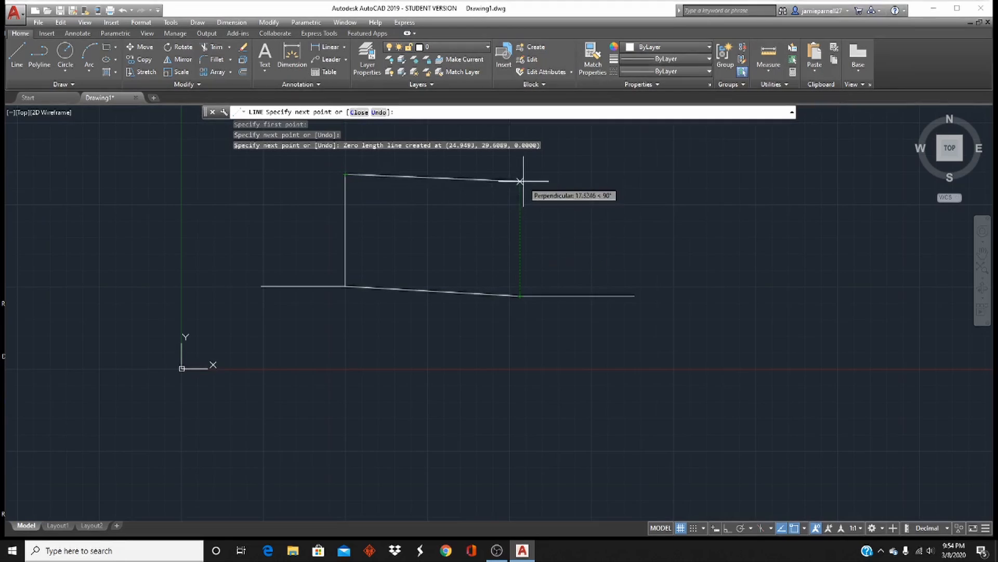
click(520, 175)
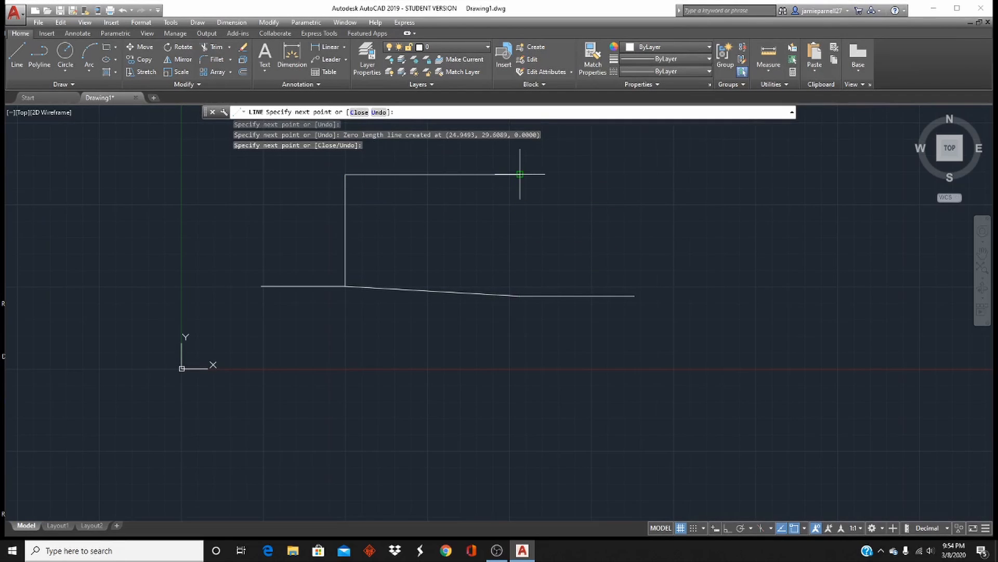
click(520, 174)
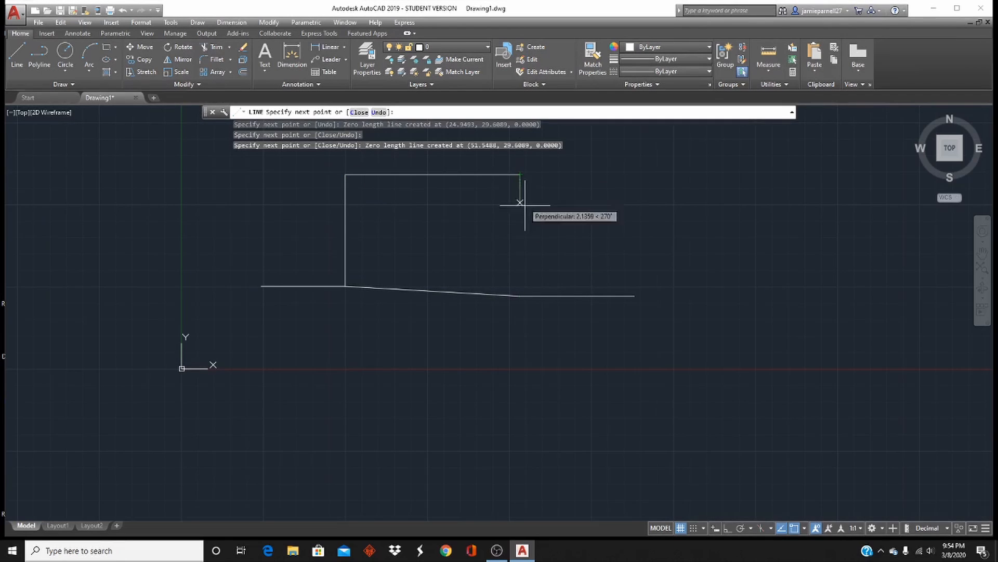
click(520, 296)
key(Escape)
key(Escape)
key(Escape)
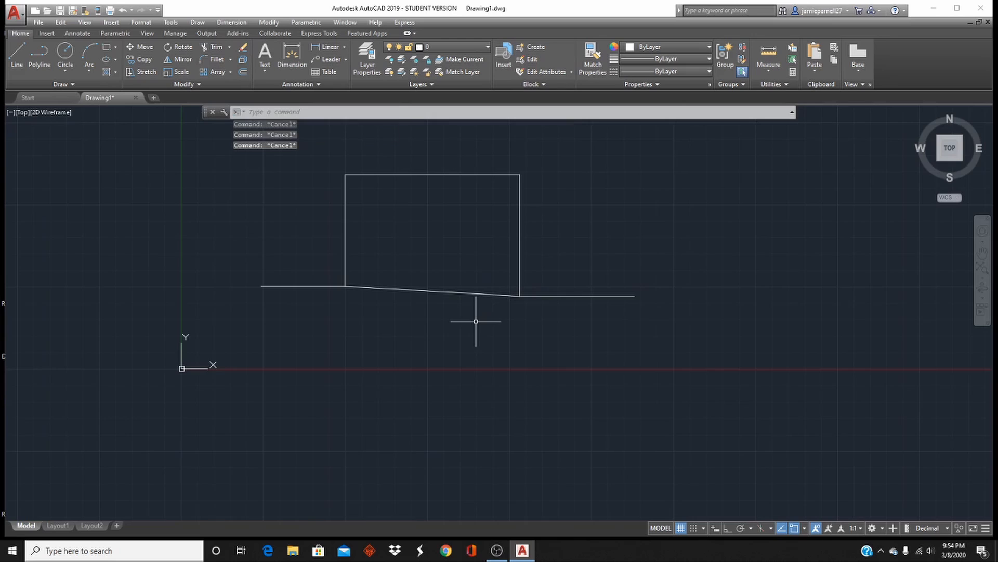
Draw a small rectangle inside the box near its upper-left corner
click(108, 48)
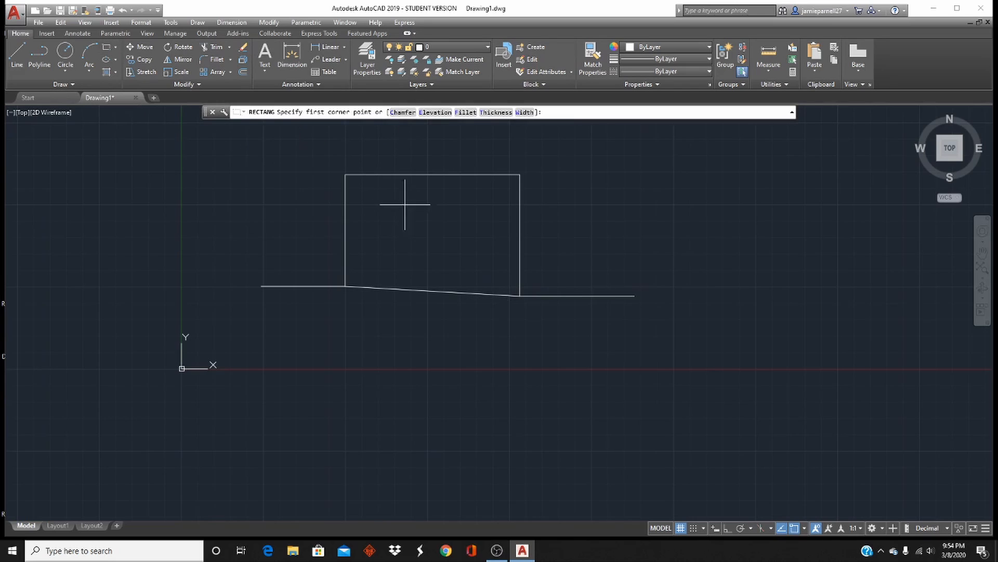
click(365, 193)
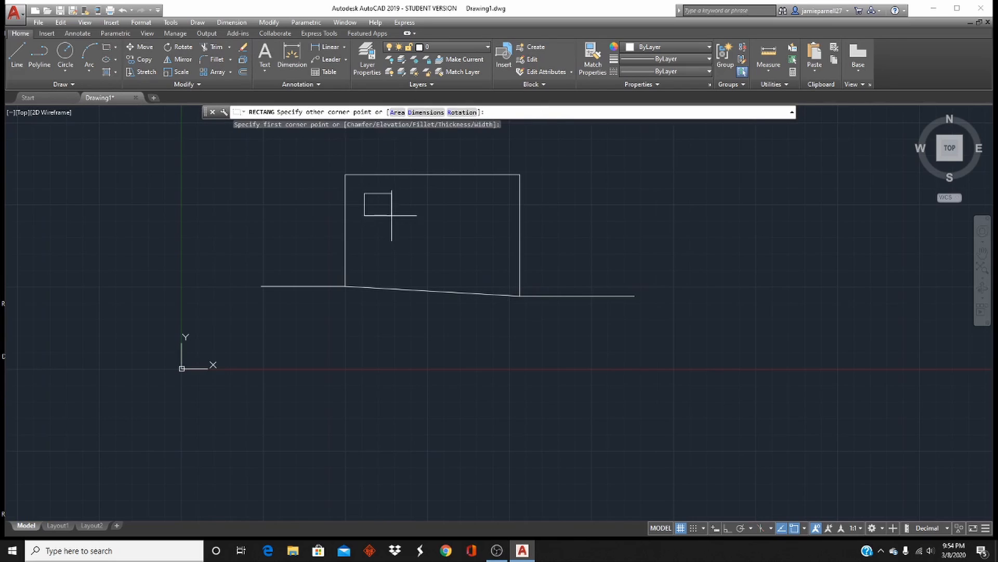
click(404, 224)
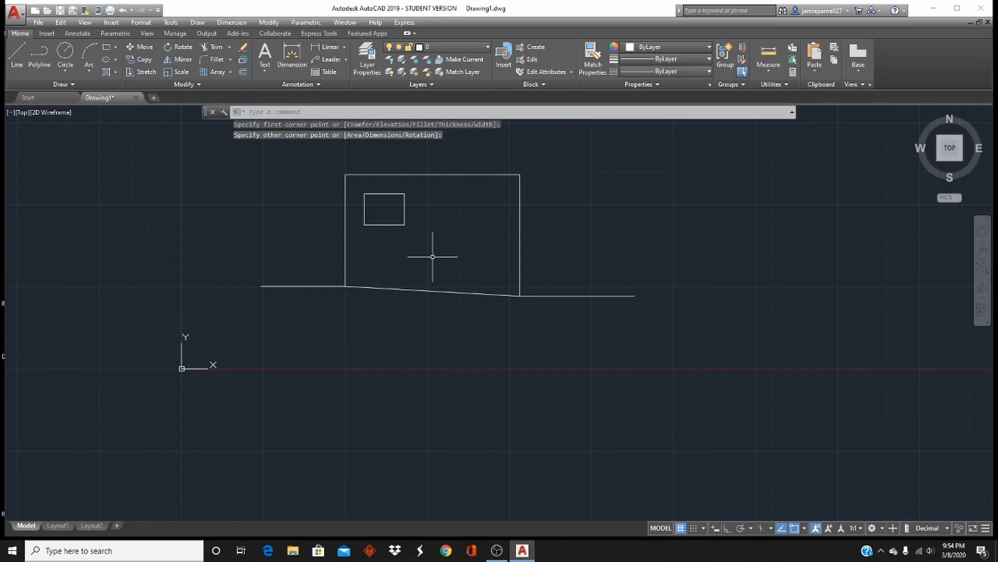
Draw a second small rectangle near the box's upper-right corner, aligned with the first window's top and bottom edges
key(Return)
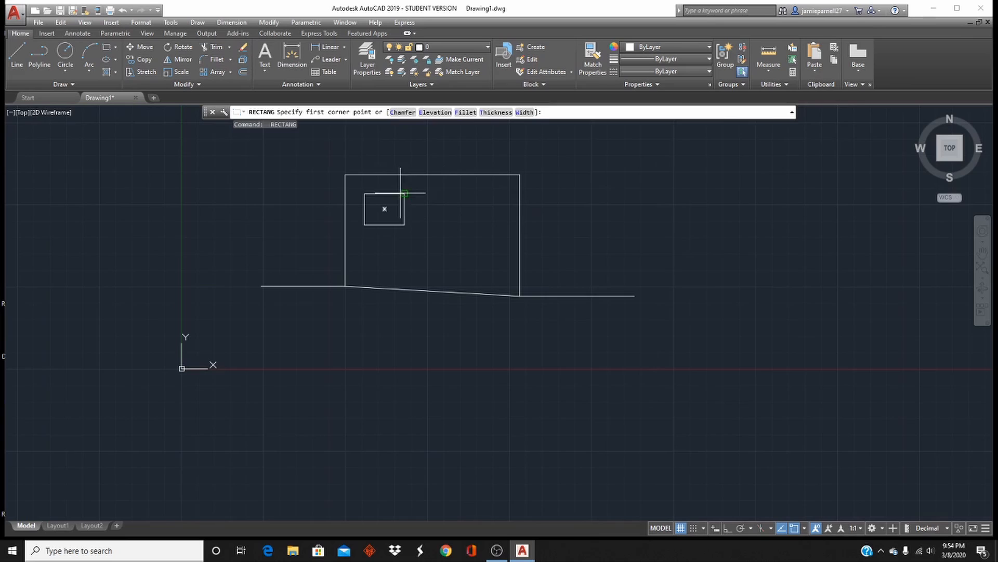
click(458, 193)
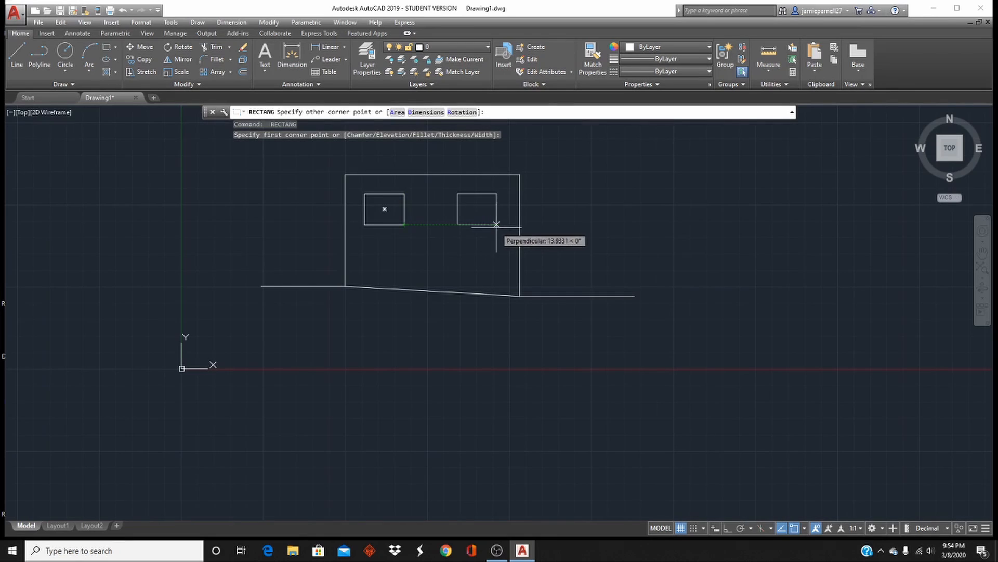
click(495, 225)
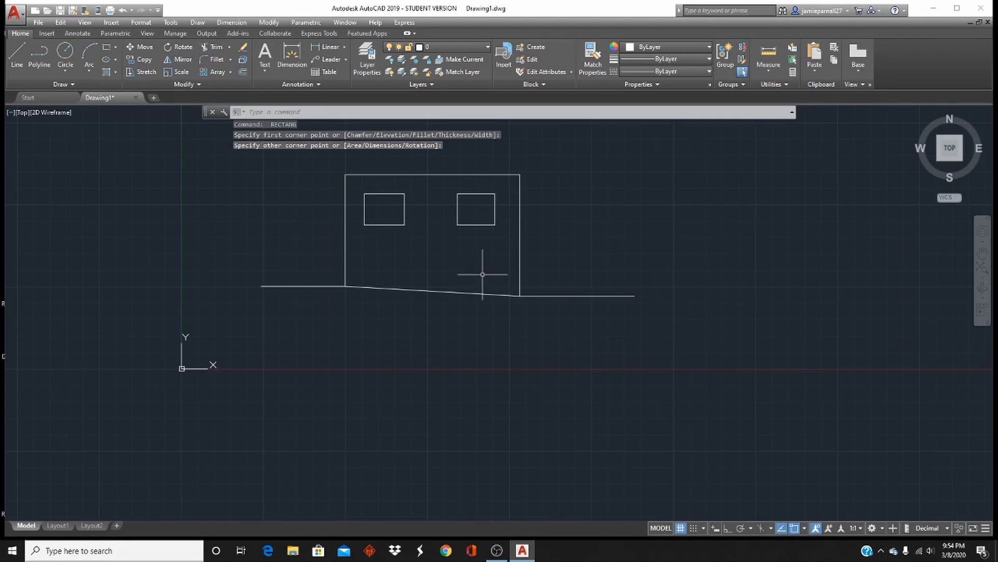
Draw a tall, narrow door rectangle upward from the midpoint of the sloping ground line
key(Return)
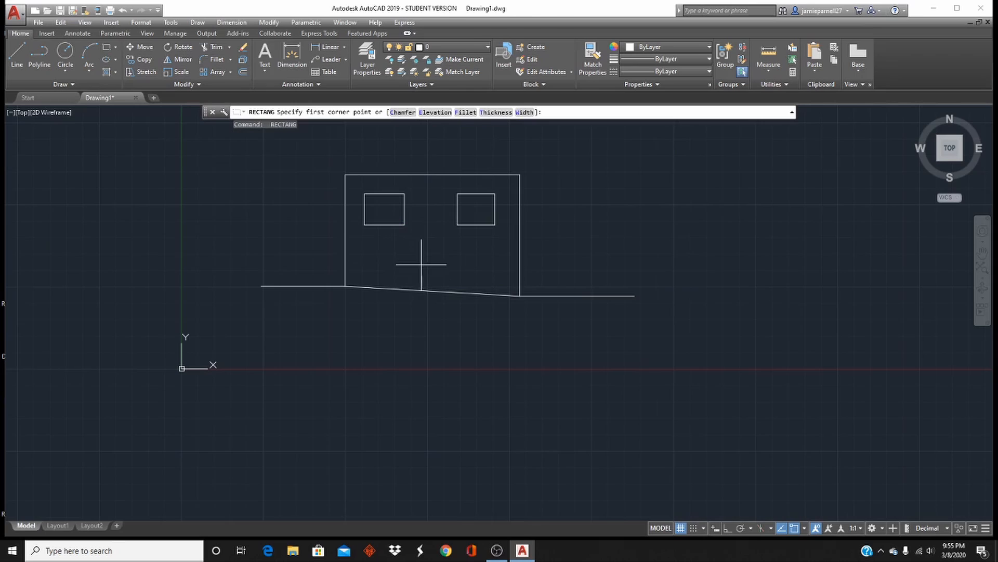
click(433, 292)
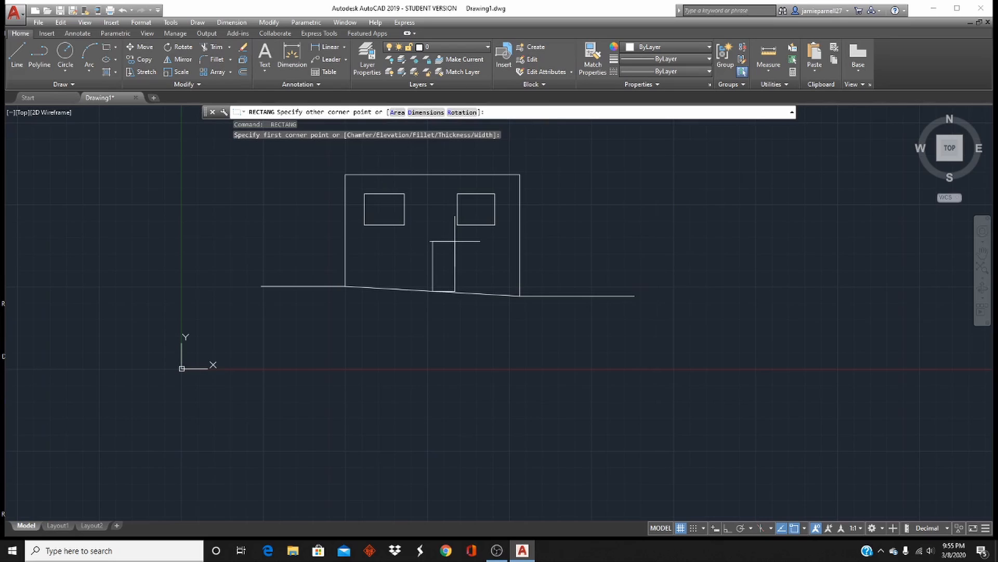
click(455, 241)
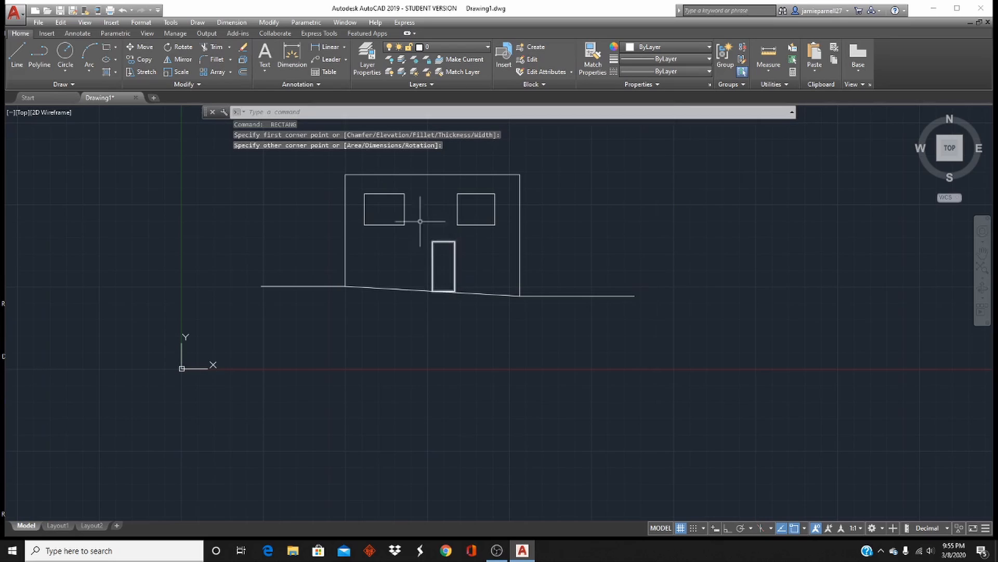
click(183, 60)
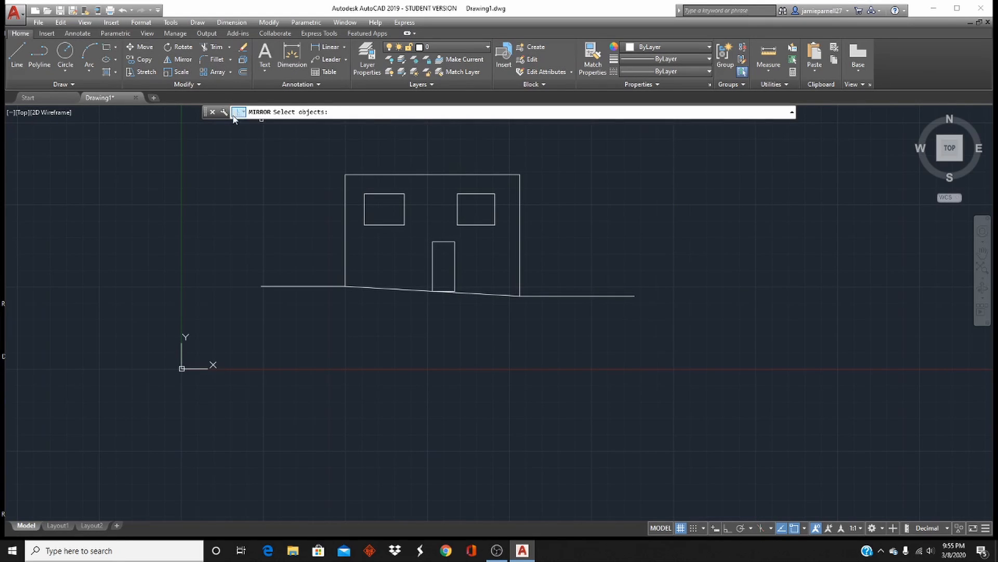
key(Escape)
key(Escape)
key(Escape)
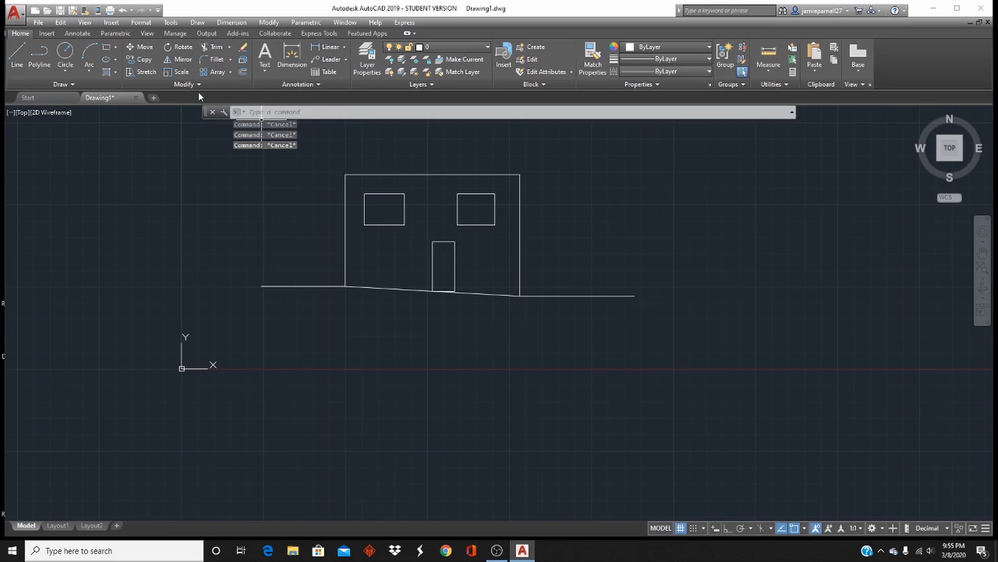
Move the door rectangle horizontally to the left by its center so it sits centered between the house's side walls
click(145, 47)
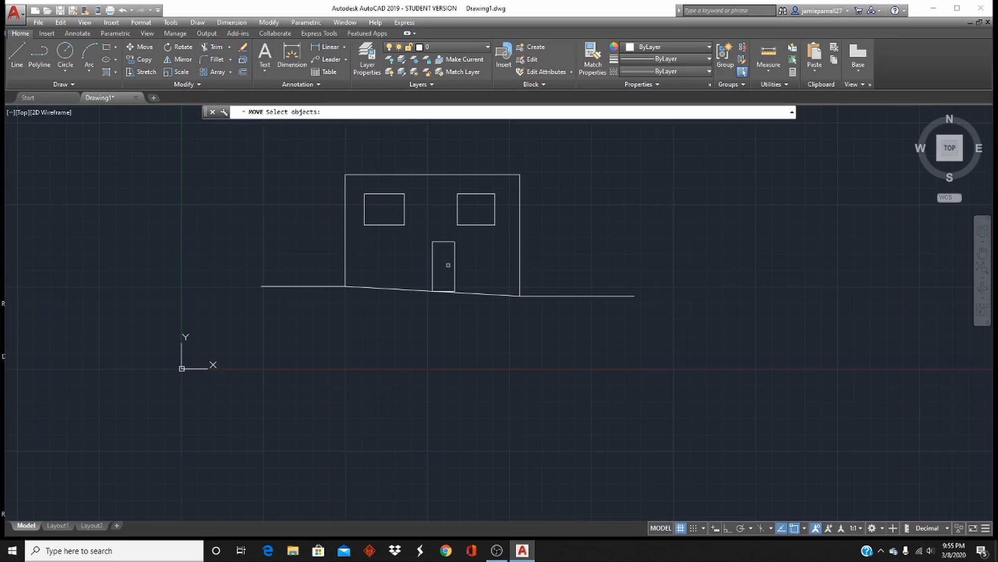
click(447, 242)
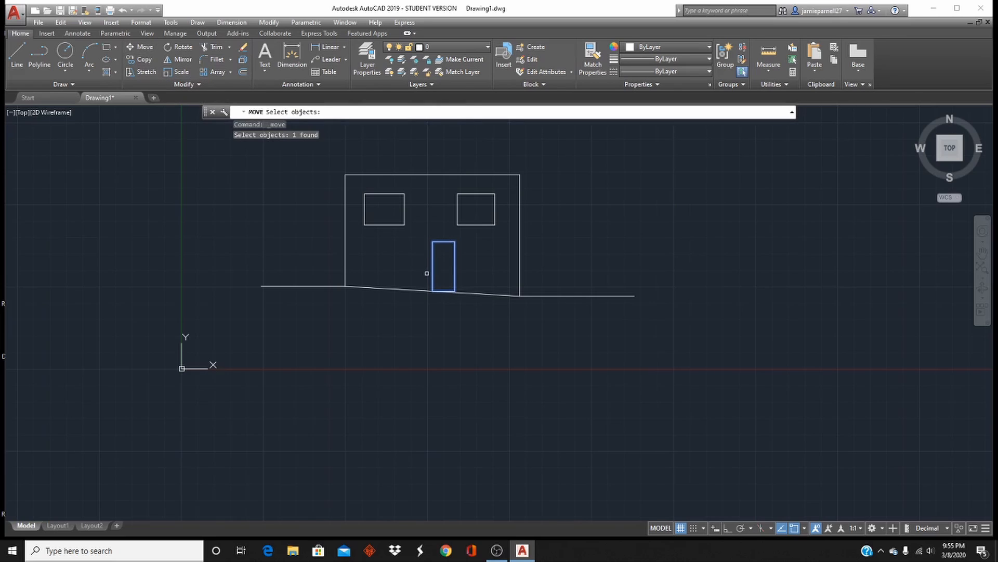
key(Return)
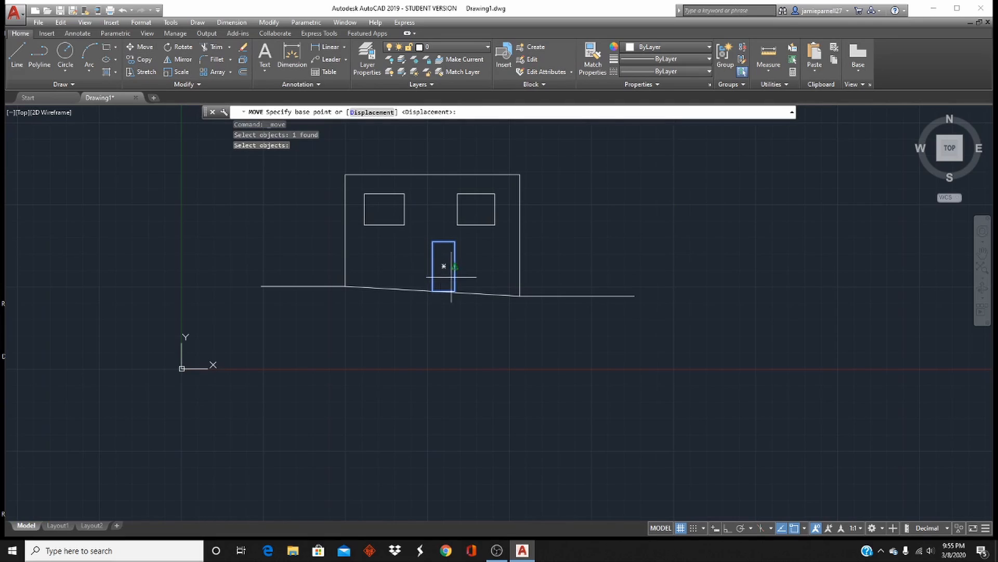
click(444, 265)
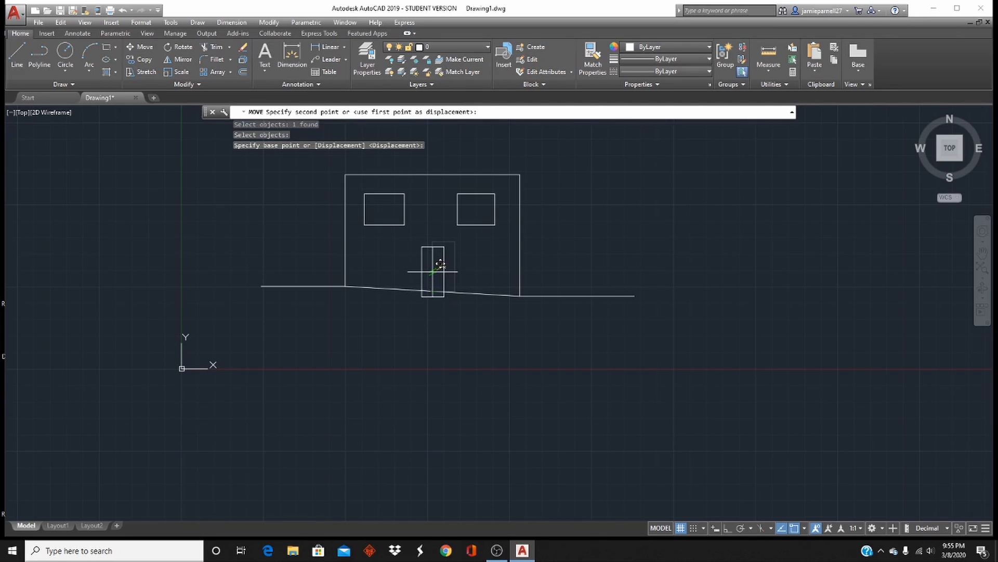
click(434, 265)
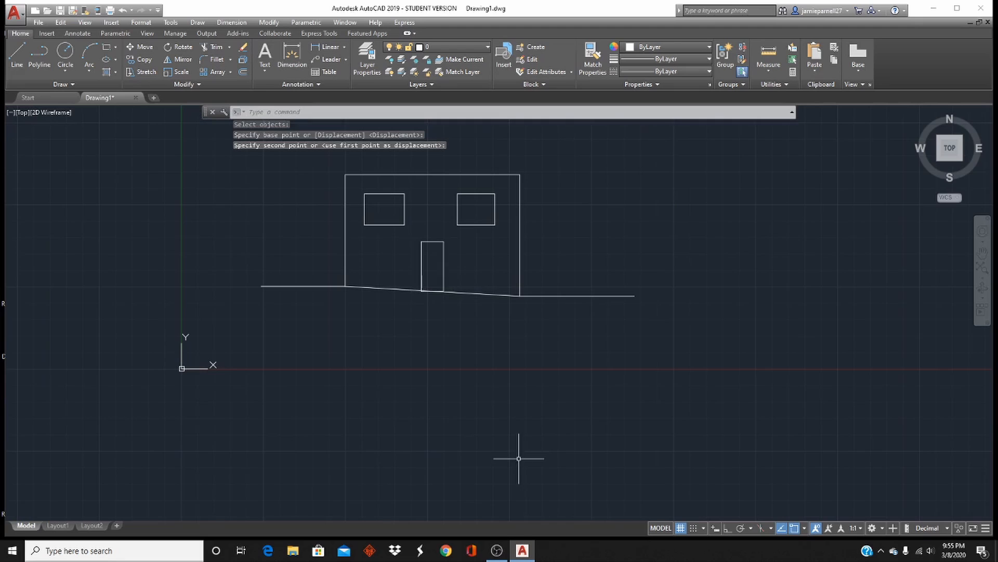
Draw a small circle as a doorknob inside the door, near the middle of its right edge
click(65, 53)
scroll(443, 266, up, 8)
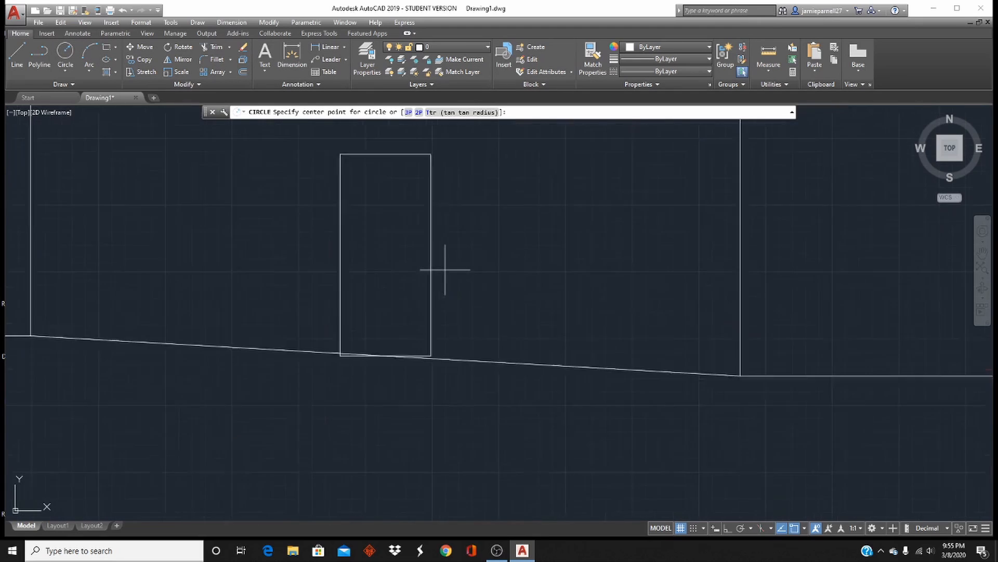
click(396, 249)
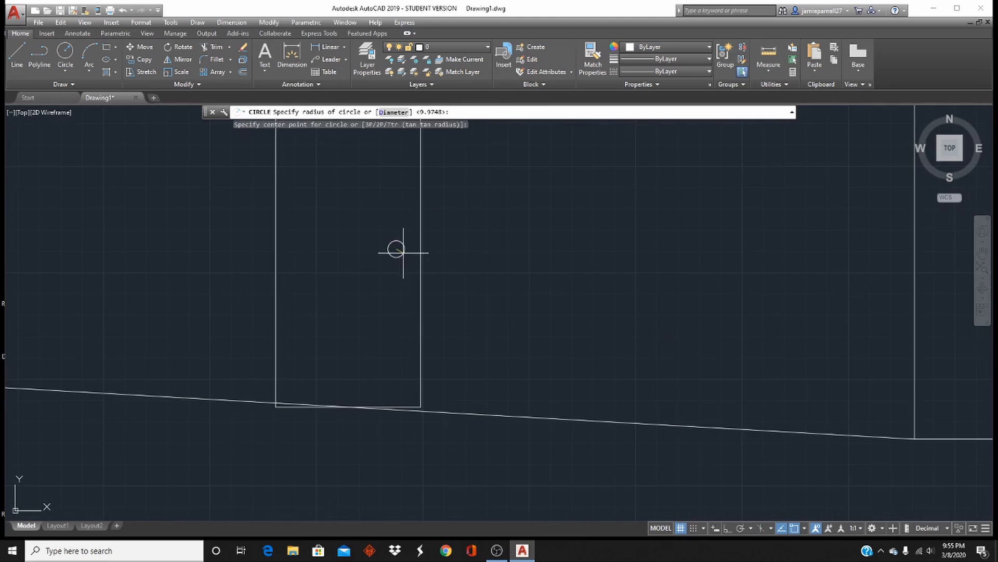
click(403, 253)
key(Escape)
key(Escape)
key(Escape)
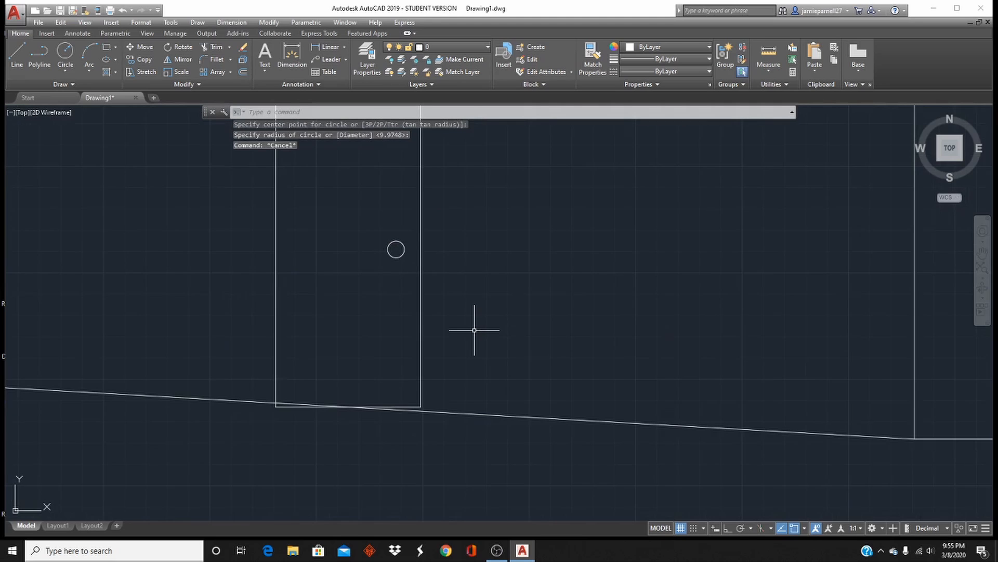
Divide the left window into four panes with a vertical and a horizontal line through its center
scroll(473, 329, down, 8)
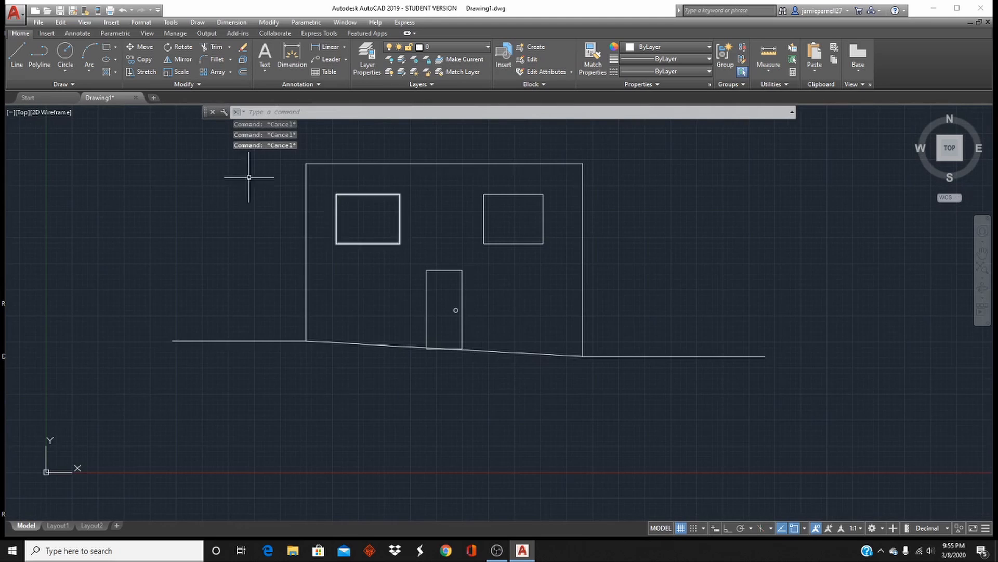
click(17, 54)
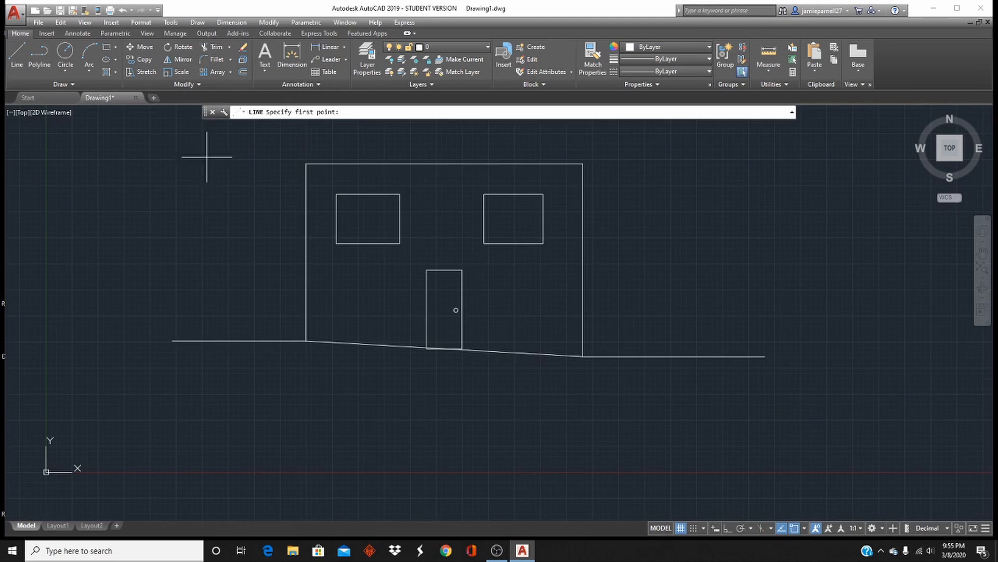
click(366, 217)
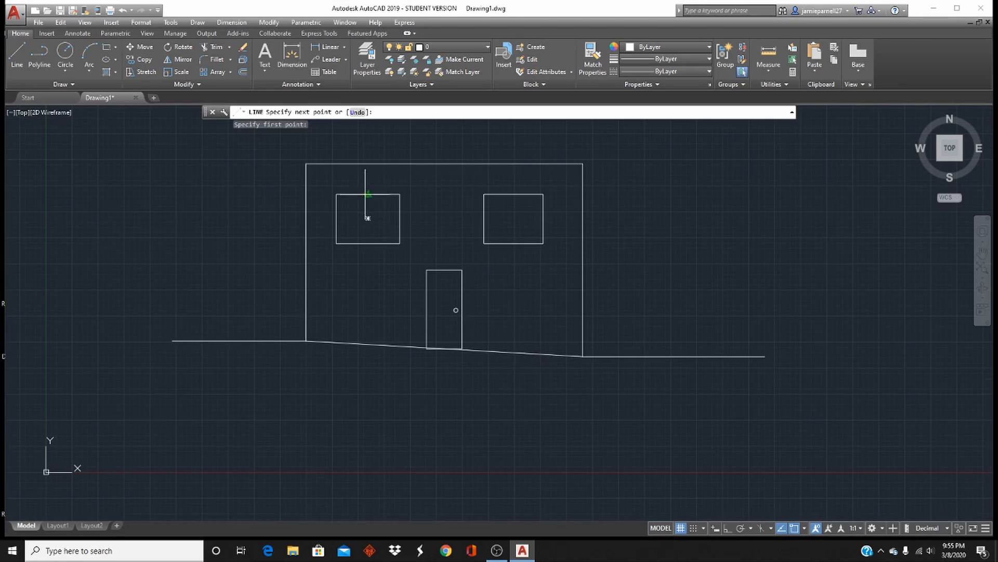
click(368, 244)
key(Escape)
key(Escape)
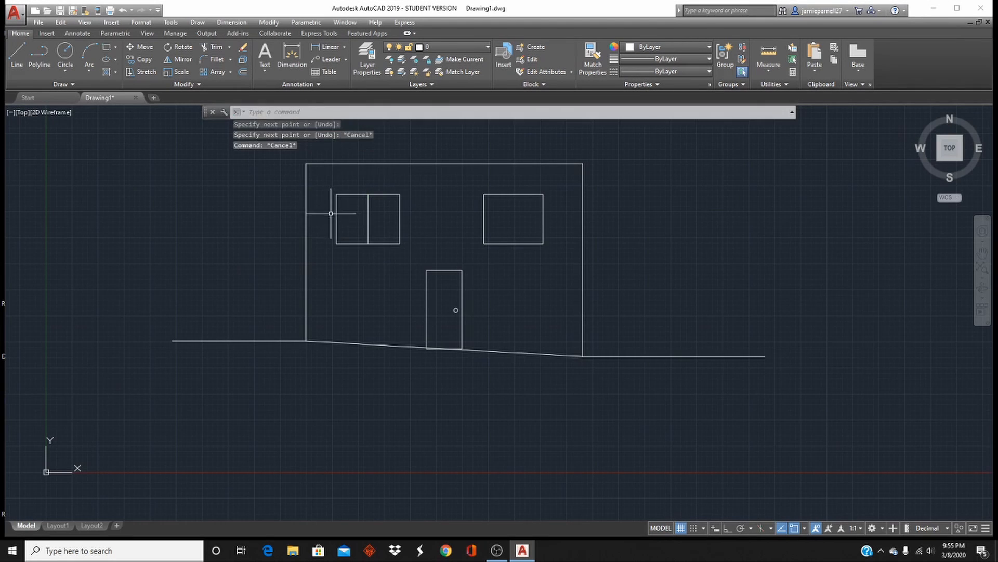
key(Return)
click(337, 218)
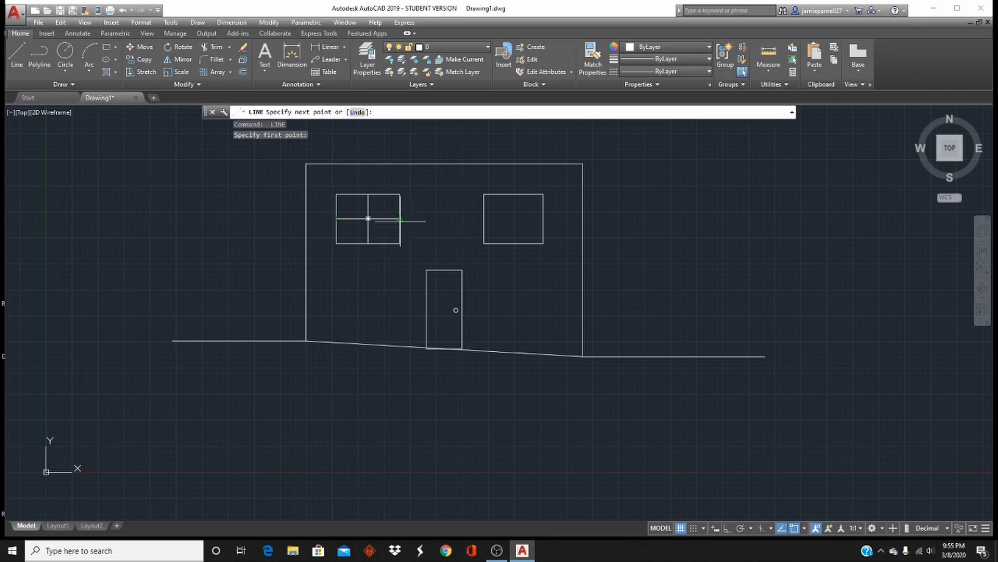
click(401, 220)
key(Escape)
Divide the right window into four panes with vertical and horizontal lines joining the midpoints of its edges
key(Return)
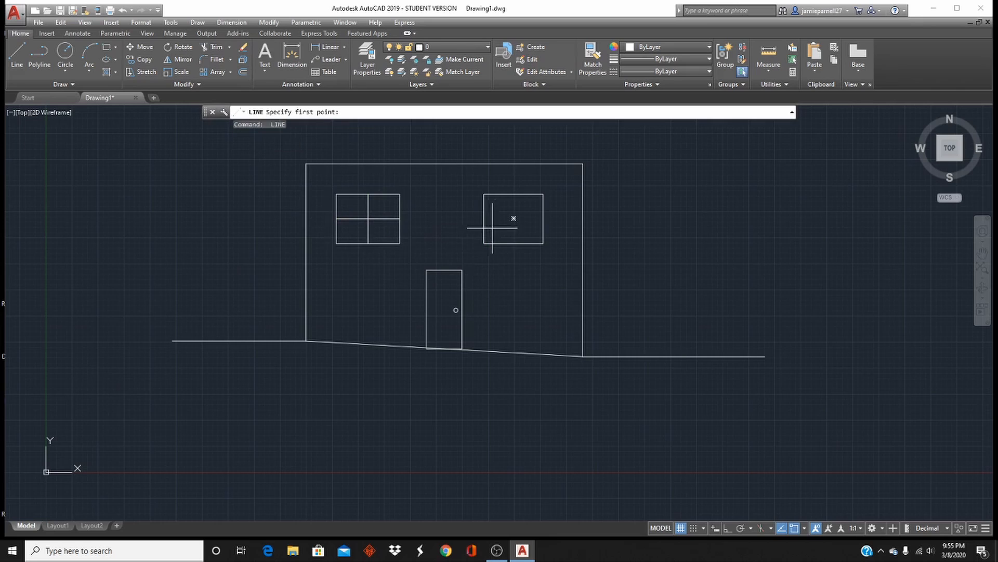
click(514, 196)
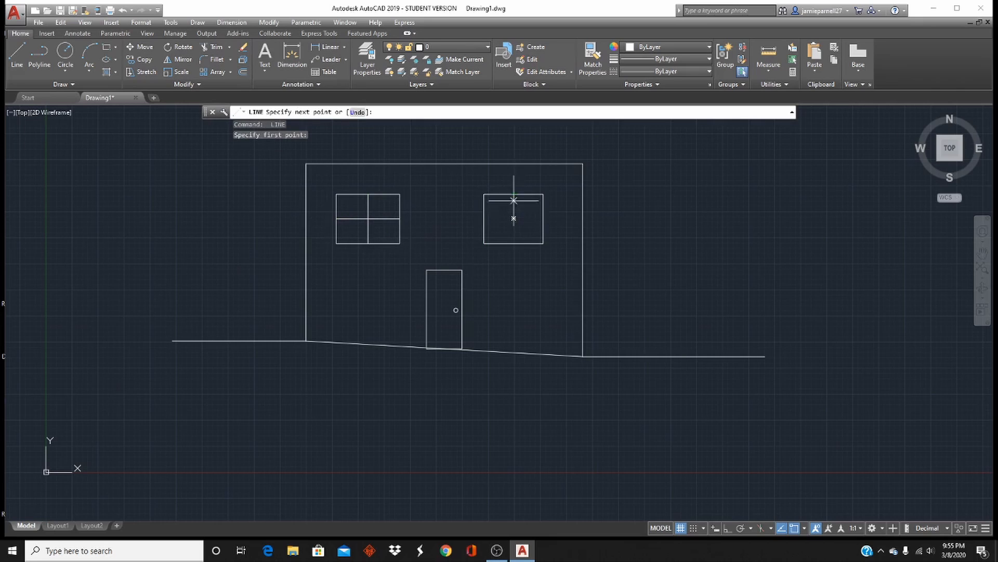
click(514, 243)
key(Escape)
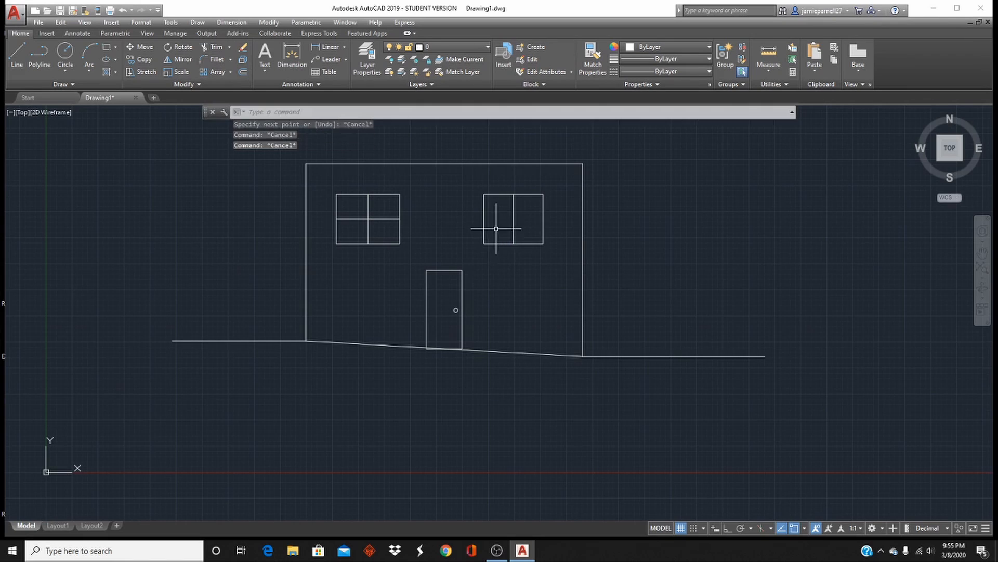
key(Return)
click(486, 218)
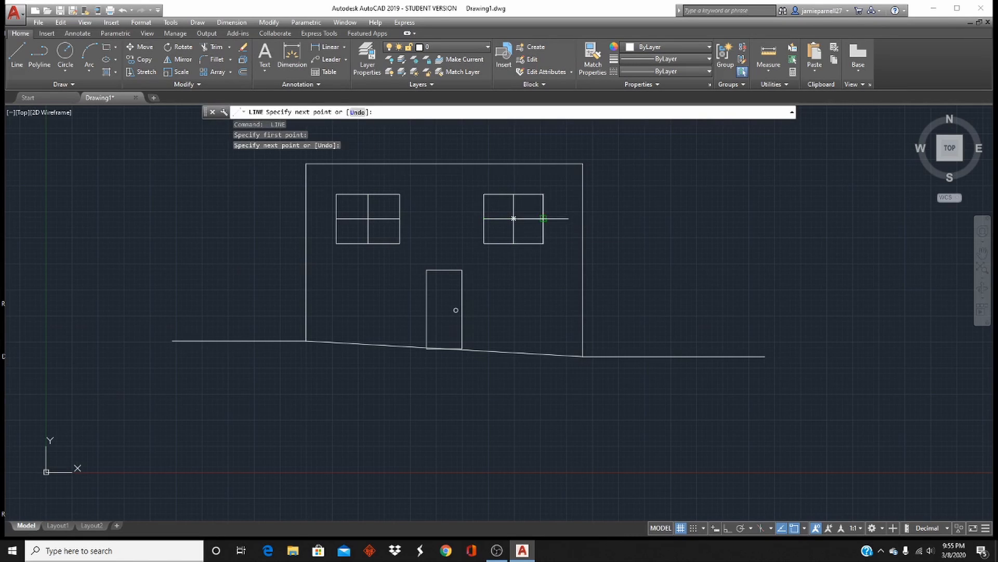
key(Escape)
key(Escape)
key(Escape)
Draw the left roof slope from an overhang point outside the left wall through its top corner to a peak centered above the house
scroll(471, 319, down, 4)
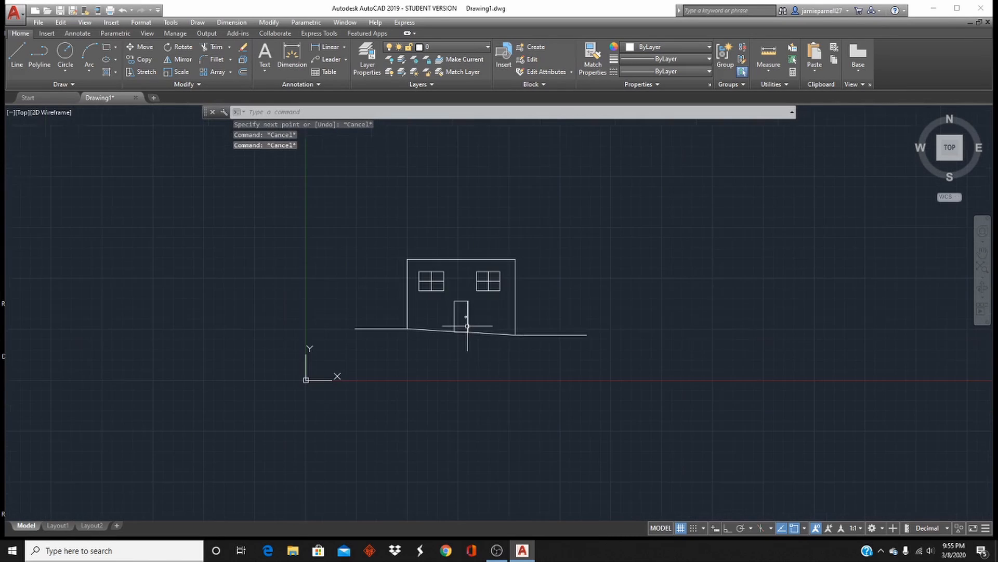
click(17, 54)
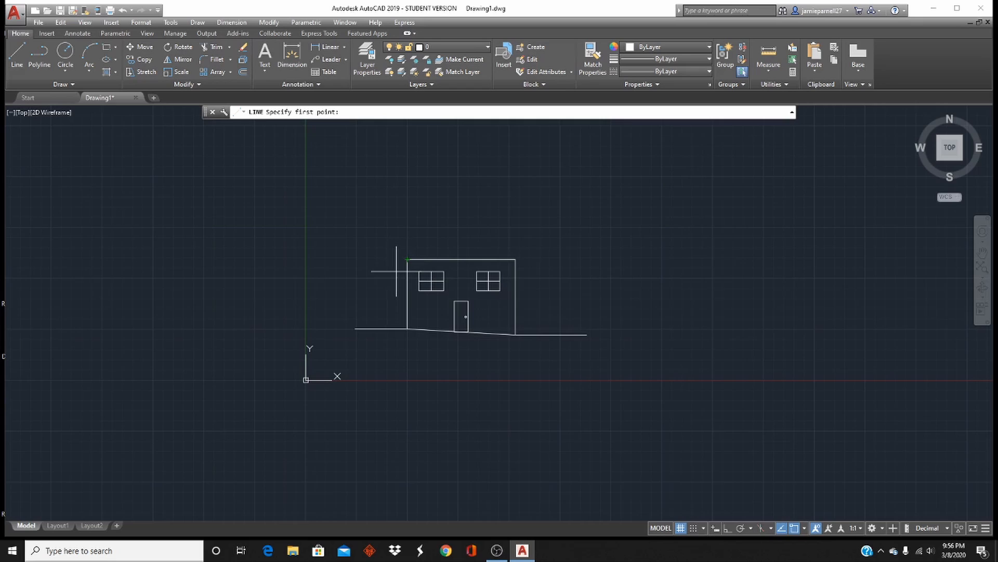
scroll(401, 271, up, 2)
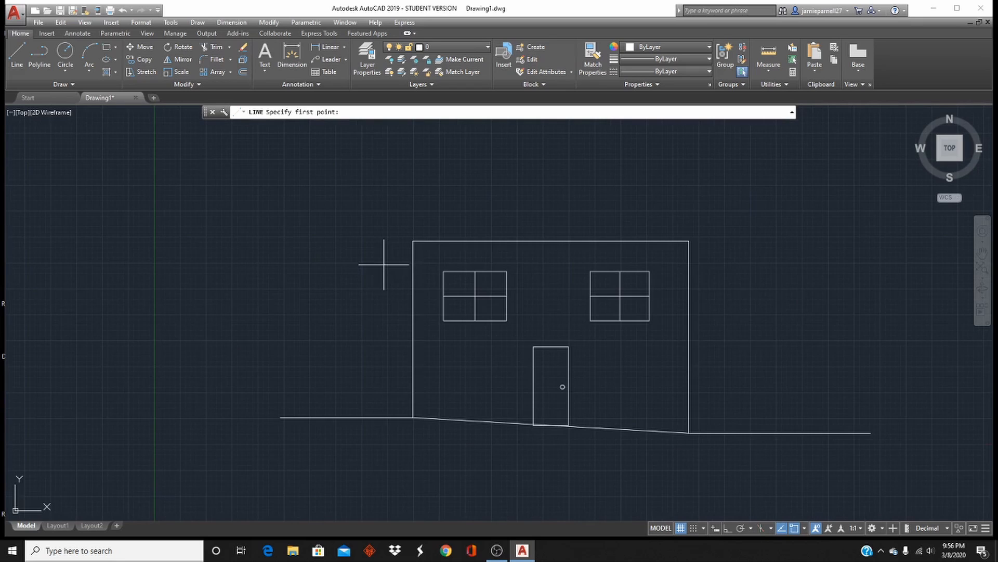
click(384, 265)
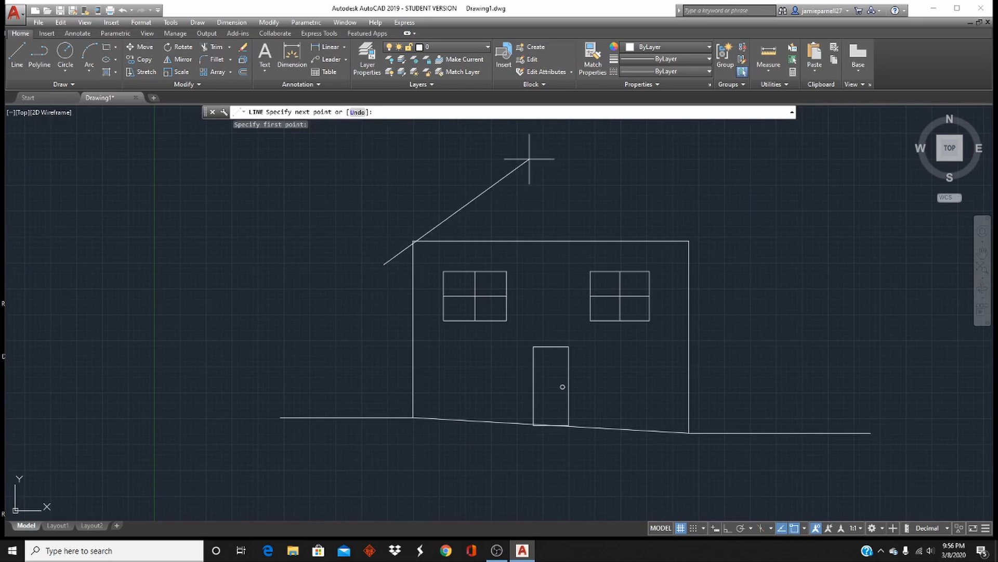
click(413, 241)
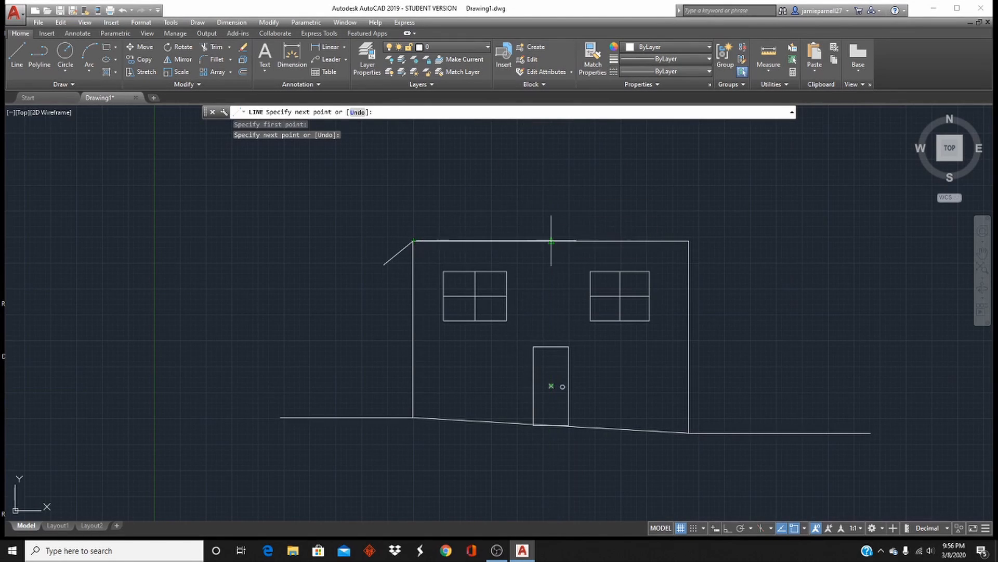
click(551, 127)
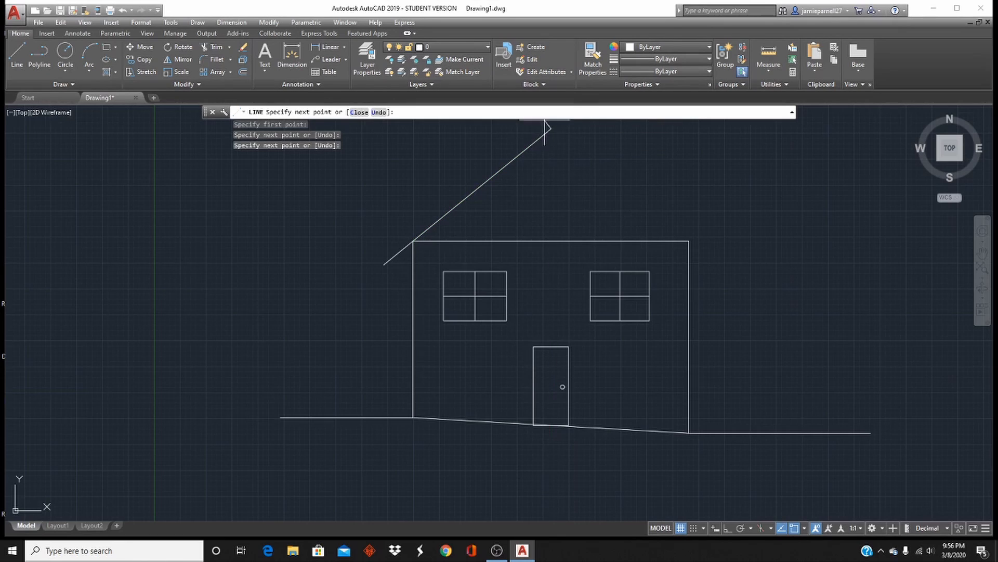
click(551, 128)
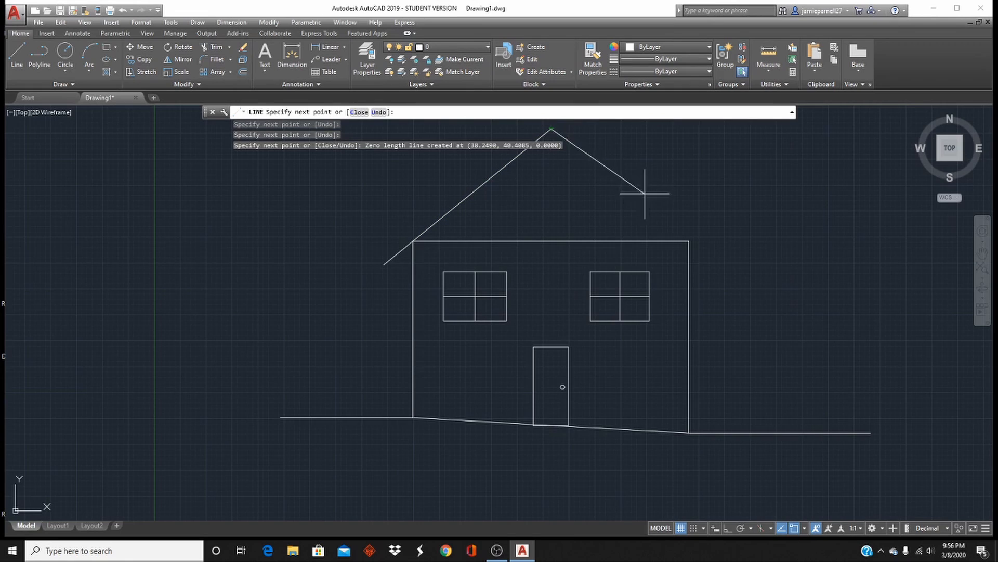
Continue the roof from the peak down to the right wall's top corner and out to an overhang matching the left one
click(689, 240)
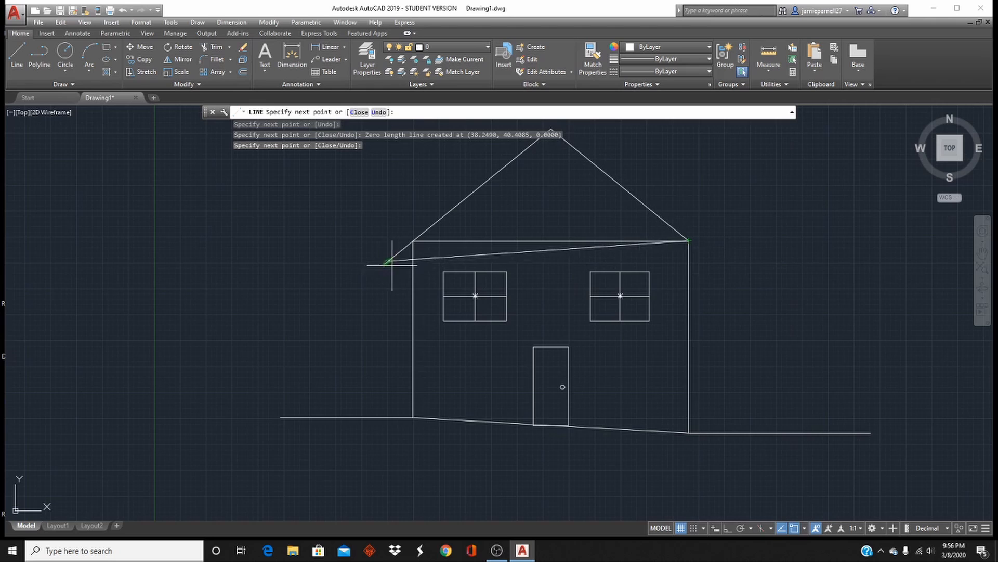
click(719, 265)
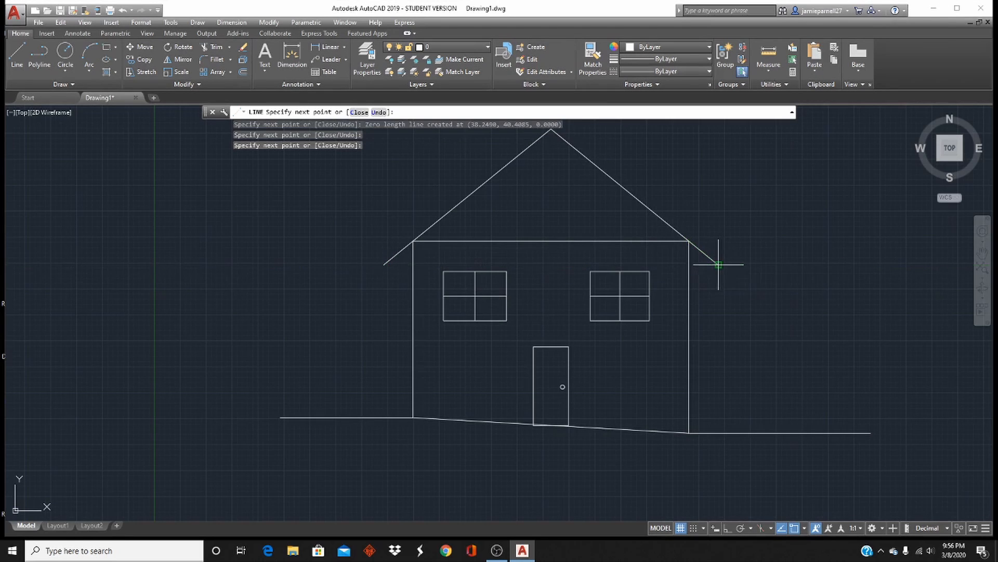
key(Escape)
key(Escape)
key(Escape)
key(Escape)
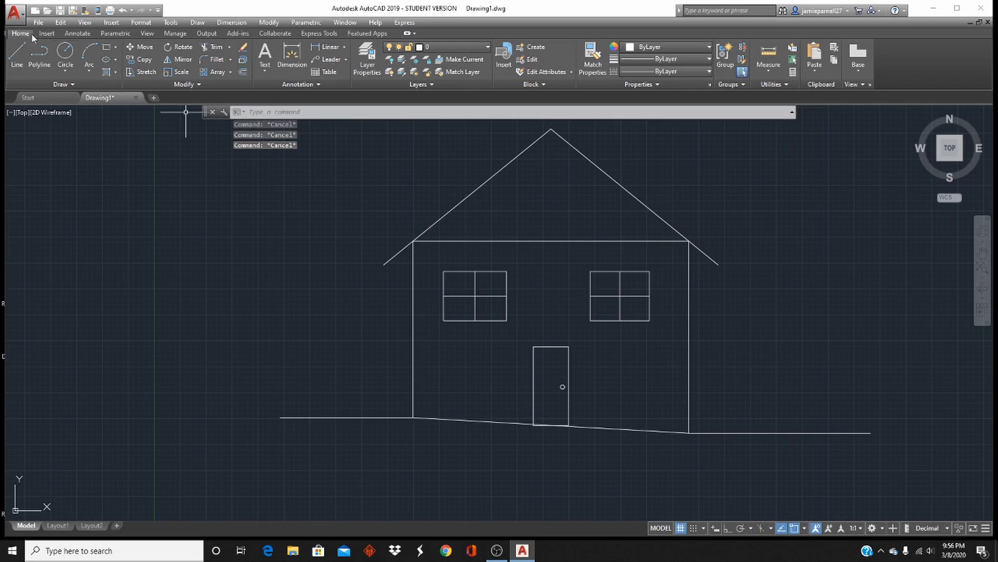
Draw a round attic window with a radius of about 1.45, centered below the roof peak
click(65, 52)
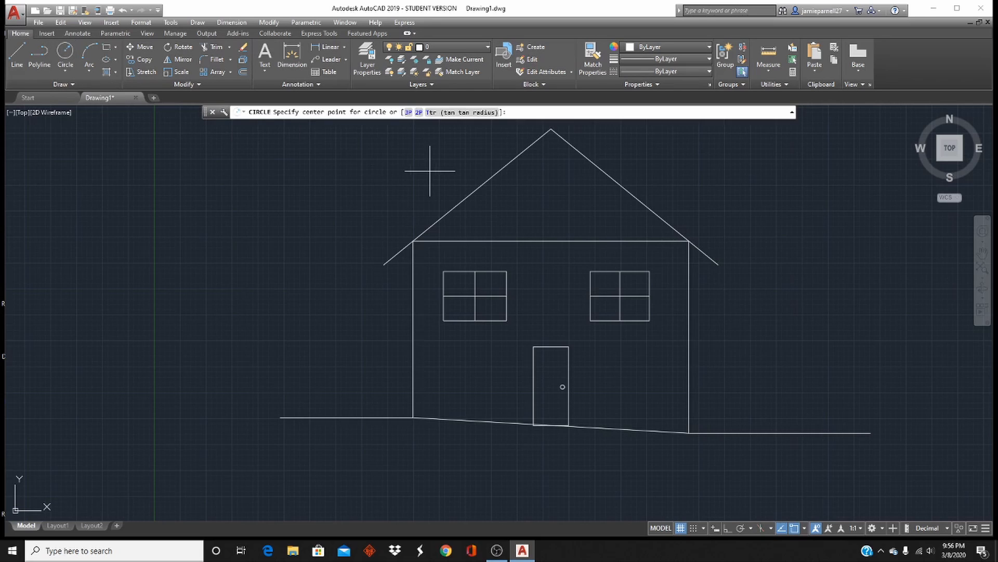
click(551, 169)
click(565, 176)
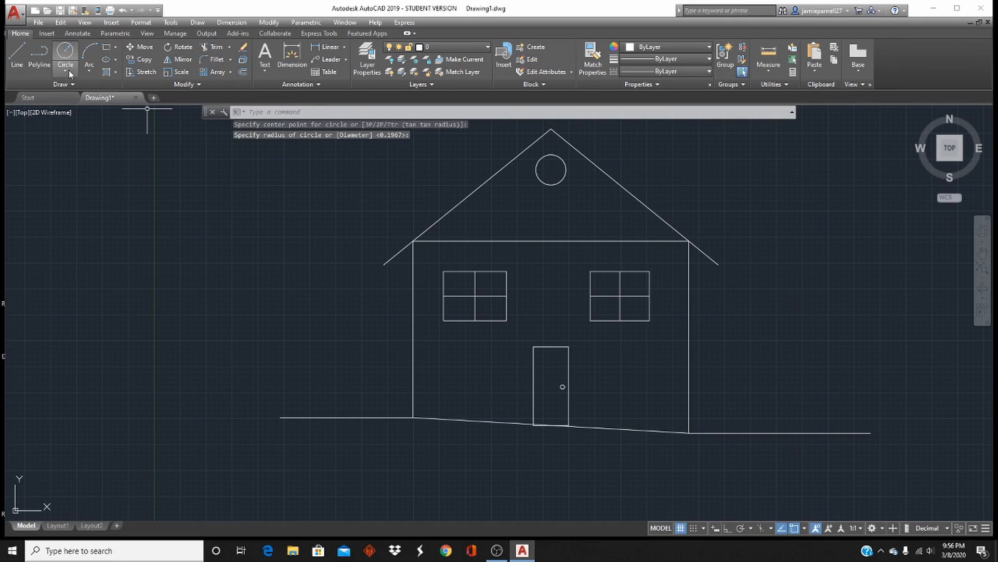
Draw a three-point arc as a flower stem, curving up and outward from the right wall's bottom corner
click(84, 53)
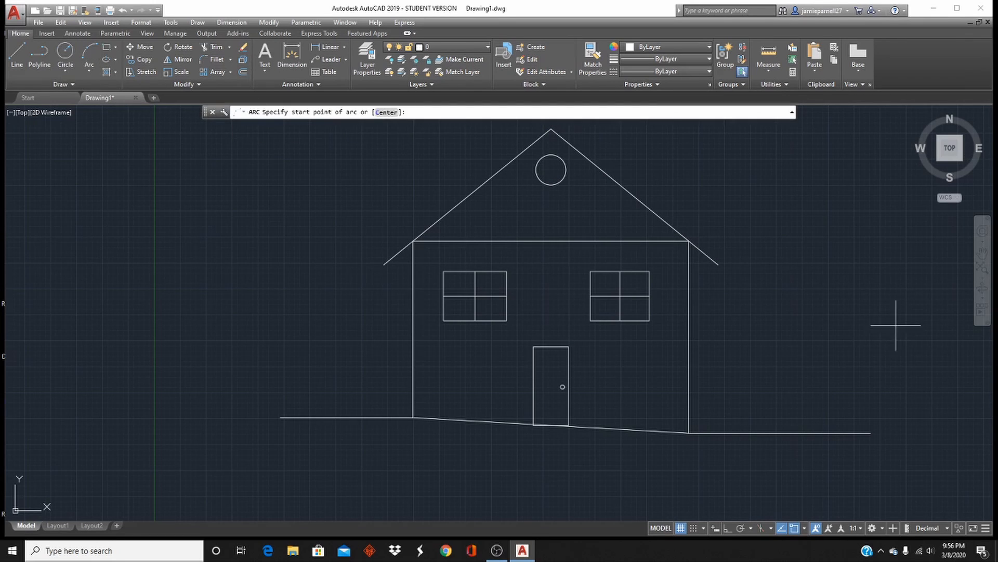
click(689, 432)
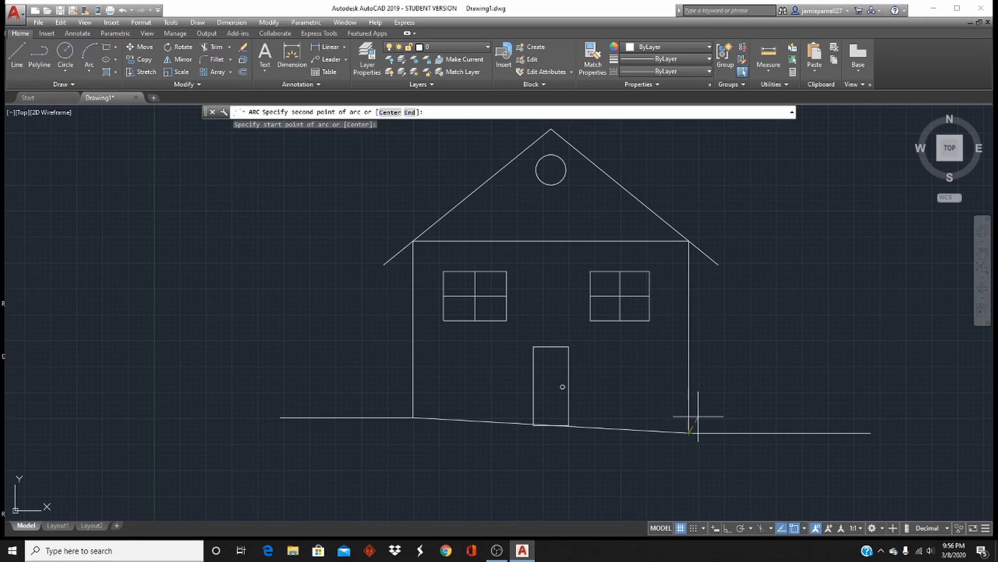
click(700, 413)
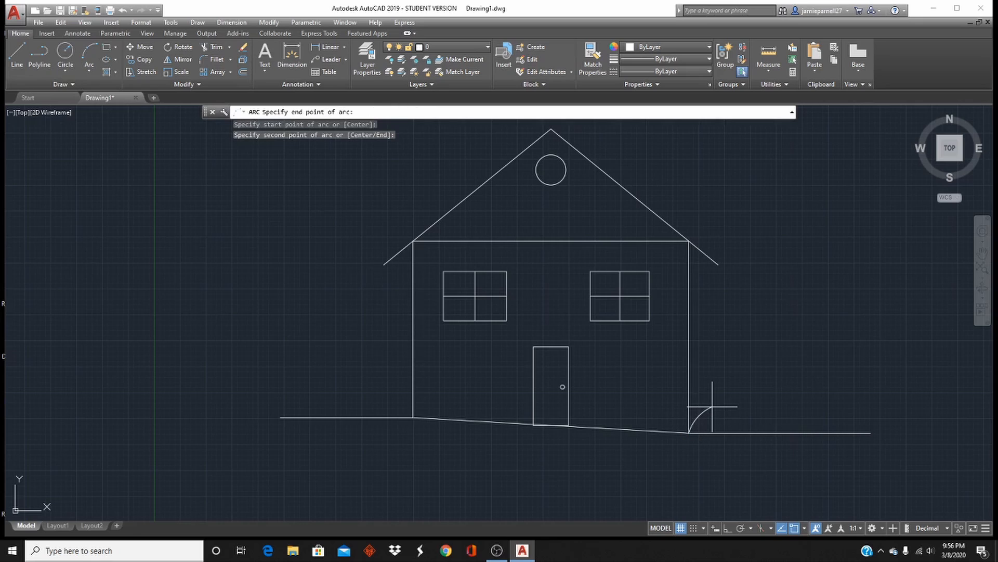
click(712, 406)
Draw a second, steeper stem arc from the same wall corner, turning object snap off before placing its second and end points
key(Return)
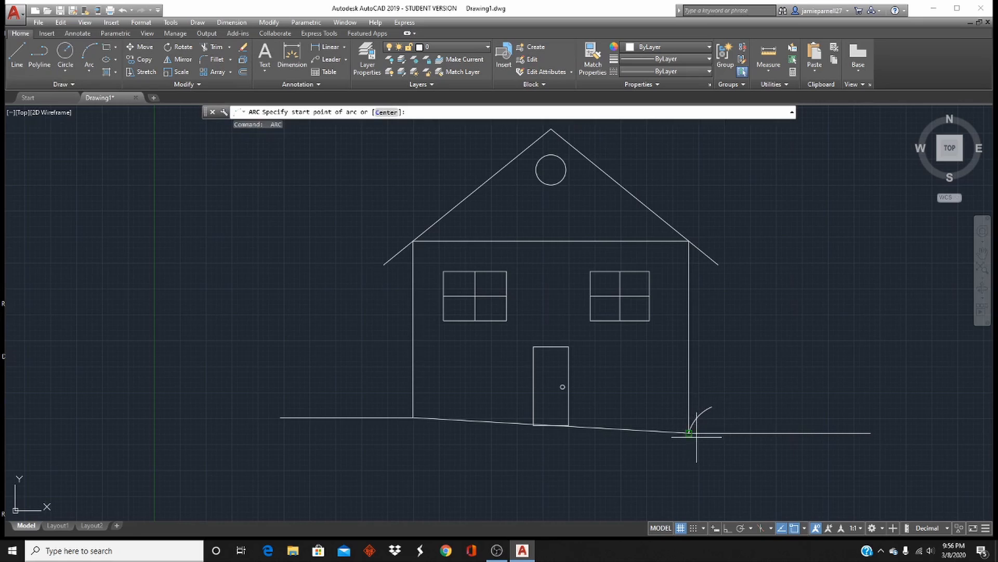
click(691, 432)
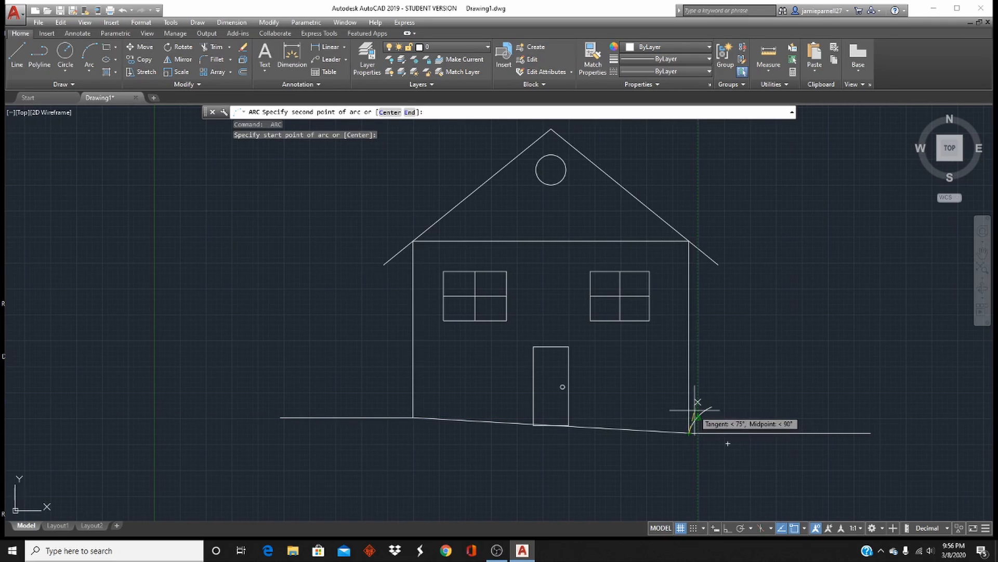
click(794, 528)
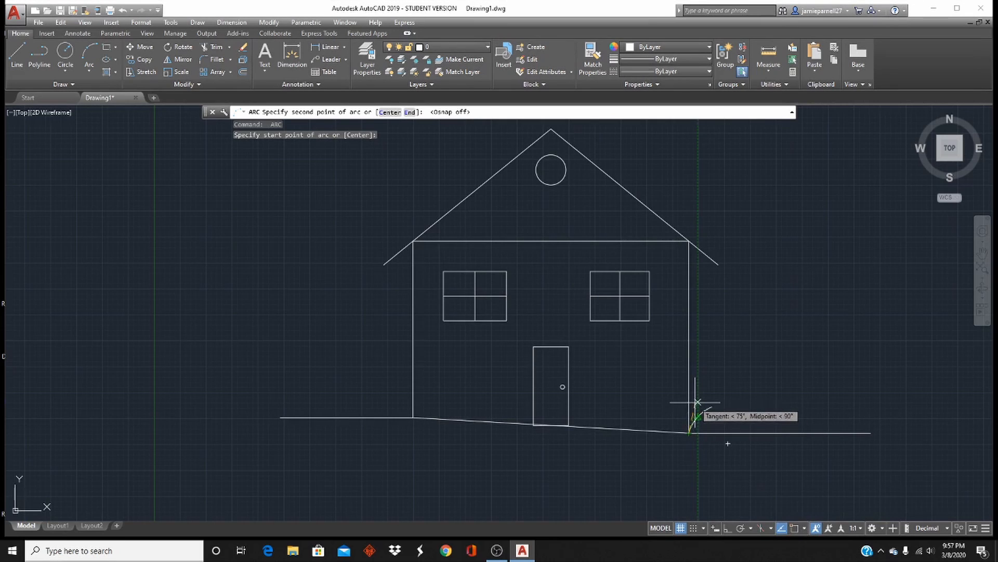
click(698, 399)
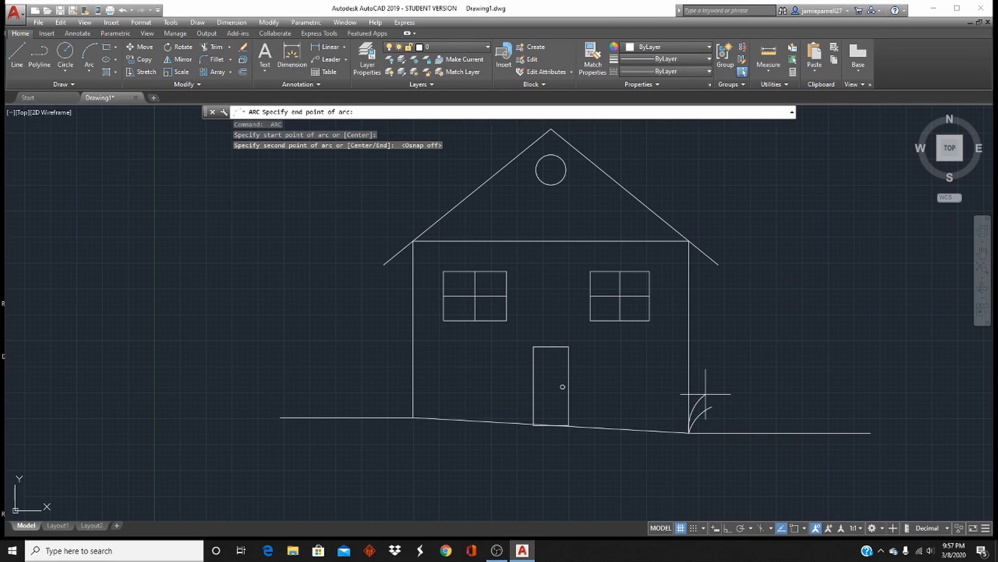
click(705, 394)
key(Return)
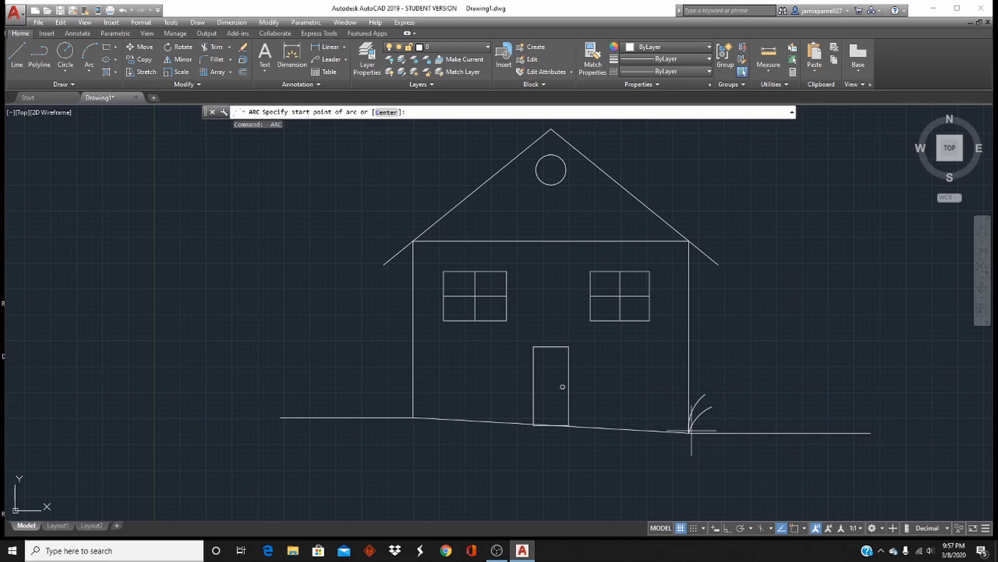
key(Return)
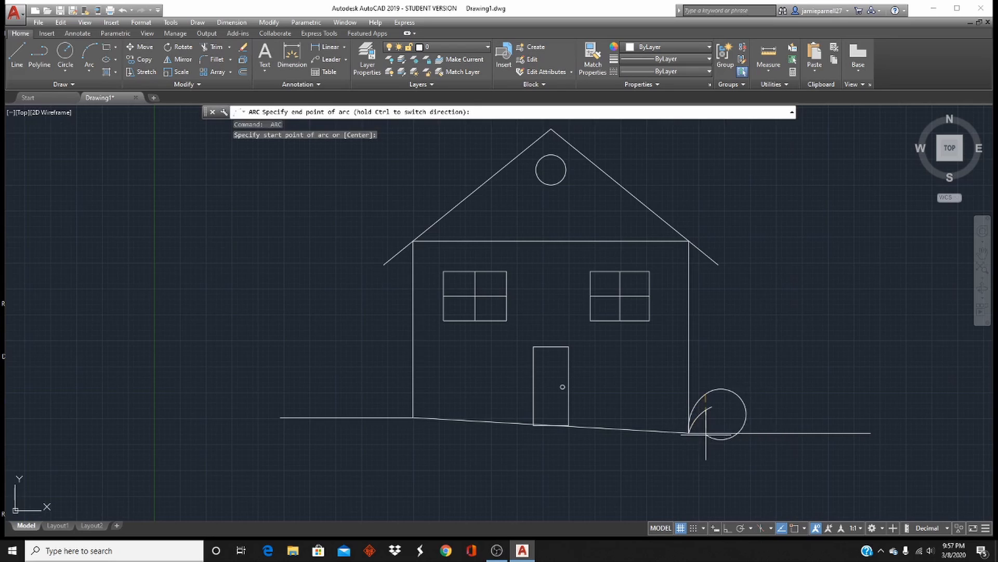
key(Escape)
key(Return)
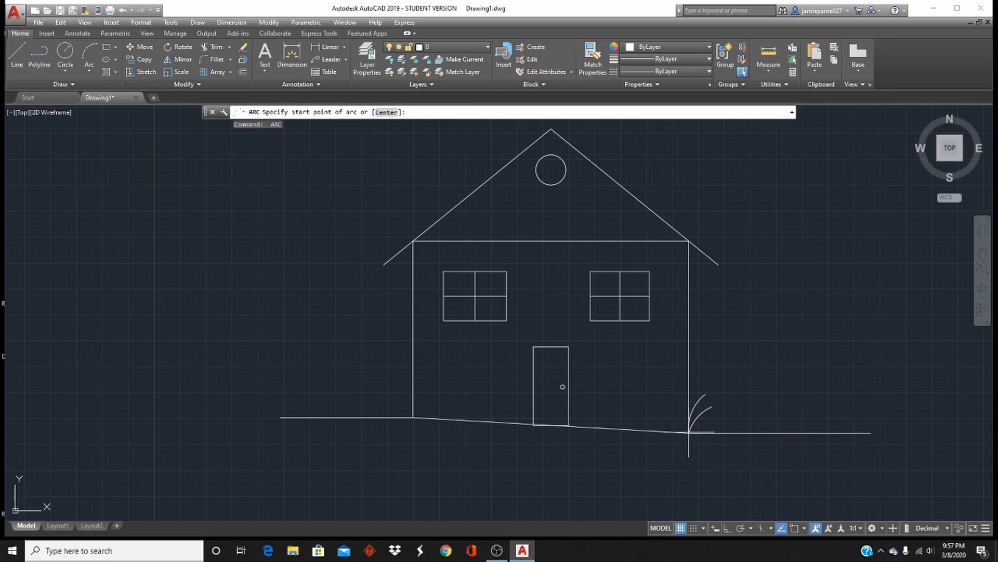
Turn object snap back on and draw a third, longer stem arc from the right wall's bottom corner
click(90, 55)
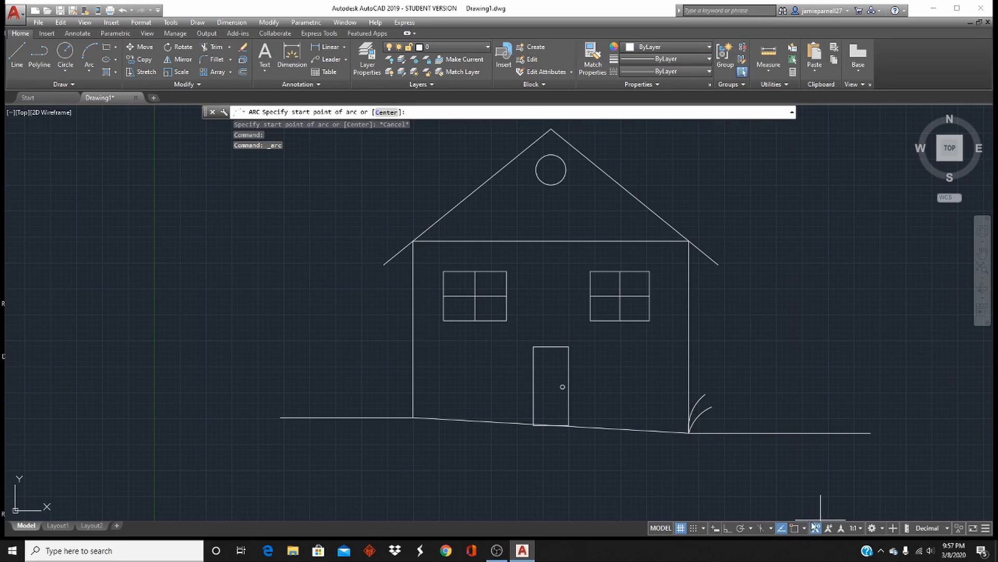
click(689, 432)
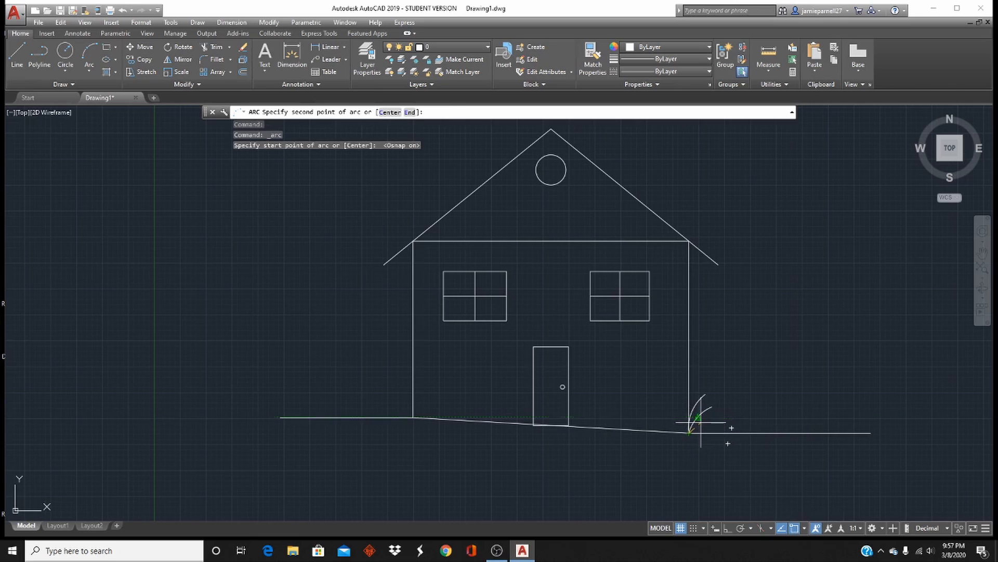
click(700, 419)
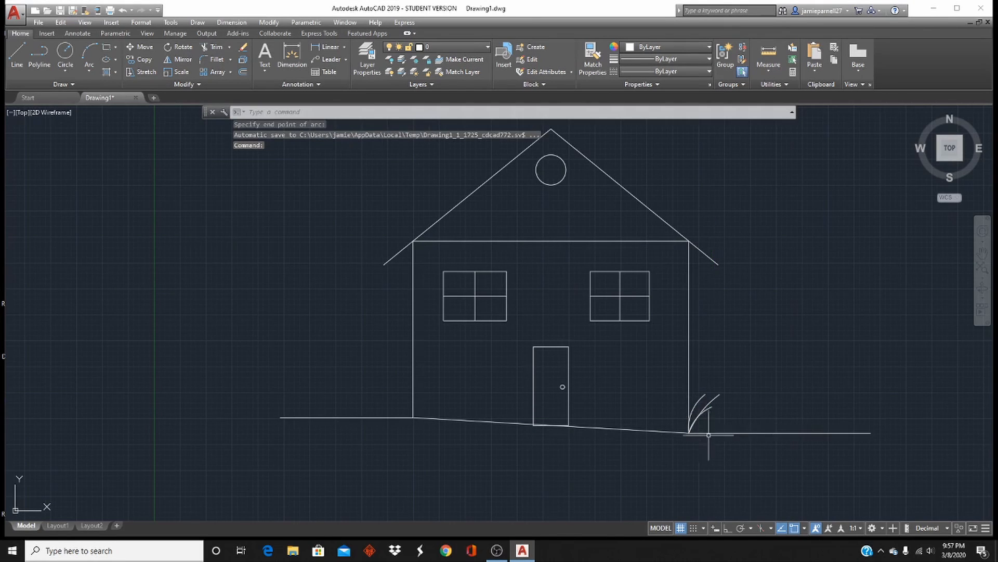
Draw a flower head circle with a radius of about 0.41, centered on the end of the longest stem
click(65, 52)
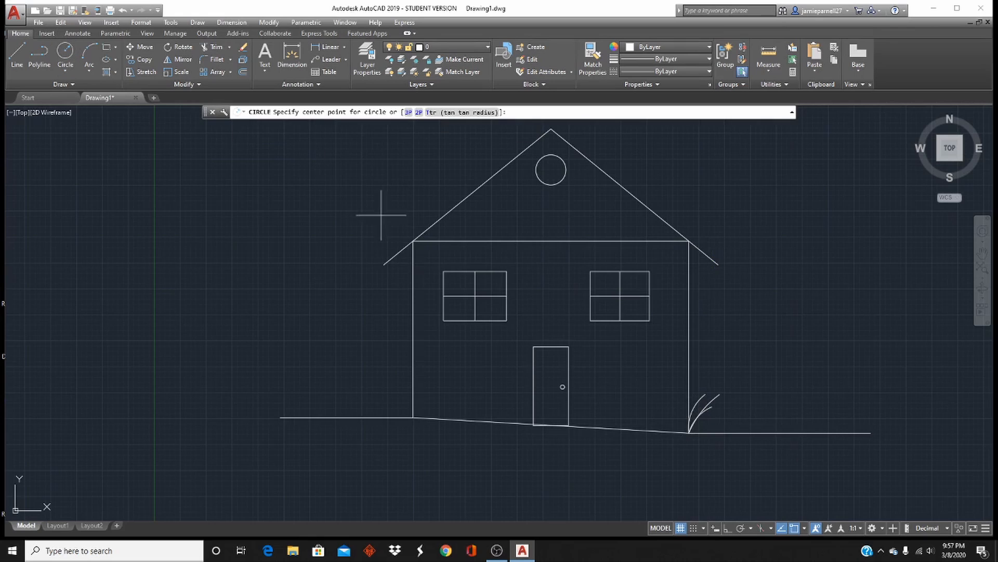
click(720, 395)
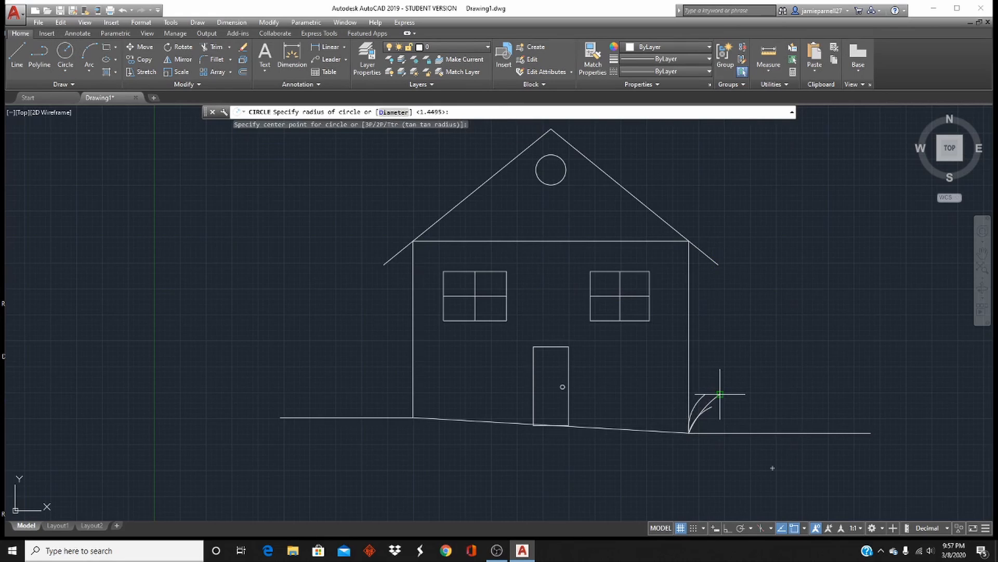
scroll(725, 398, up, 6)
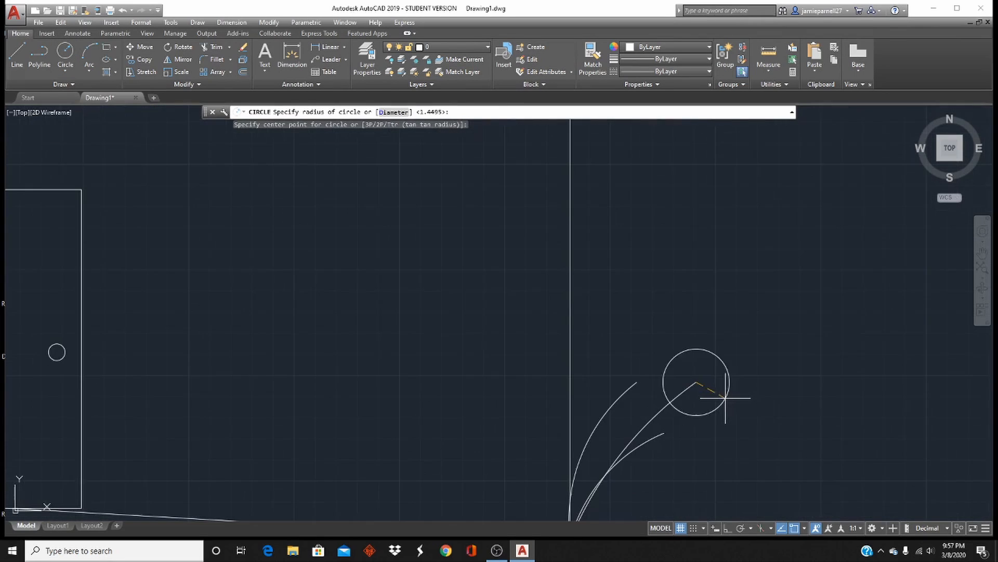
click(711, 391)
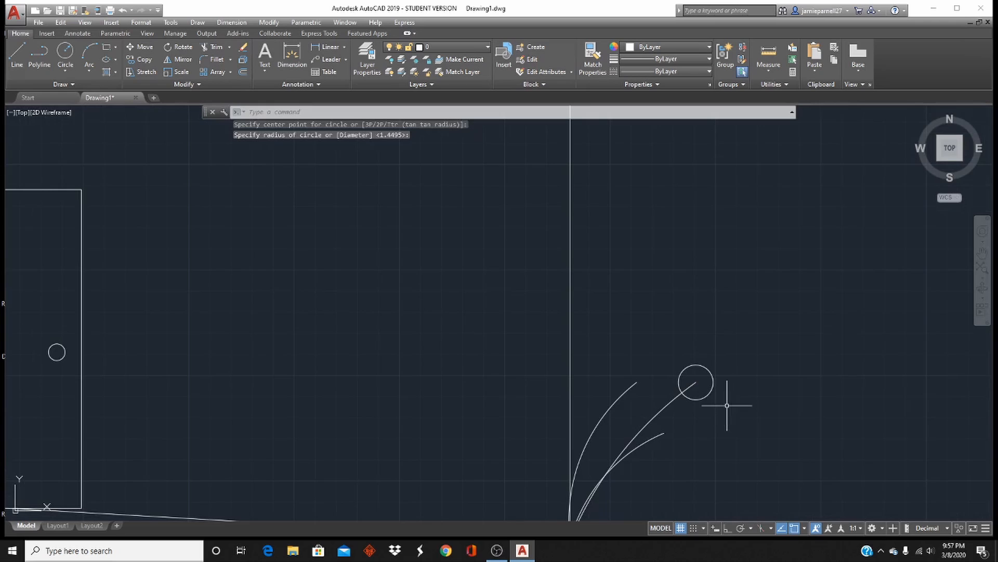
Draw smaller flower head circles centered on the ends of the other two stems, the lower one with a radius of about 0.30
key(Return)
click(665, 432)
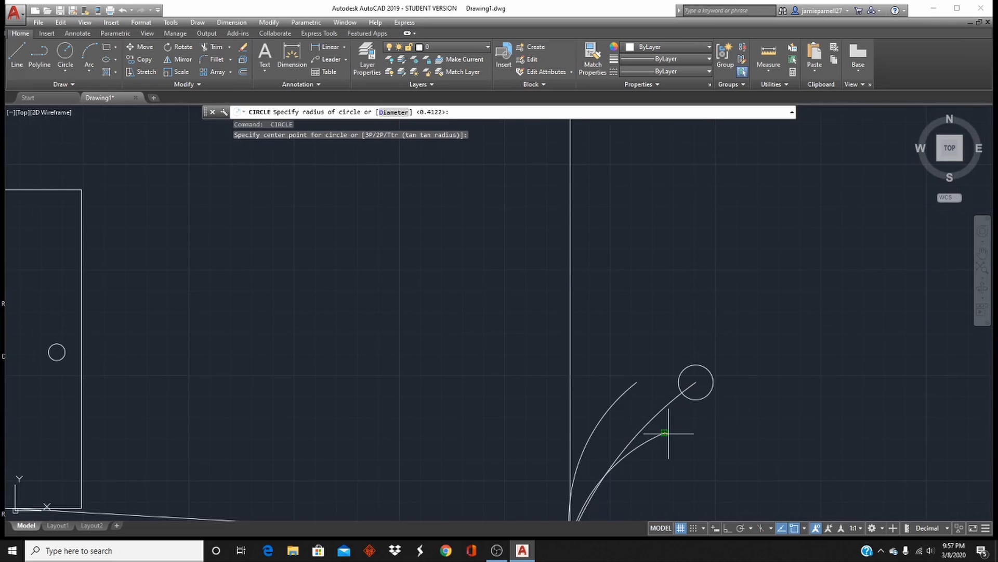
click(677, 432)
key(Return)
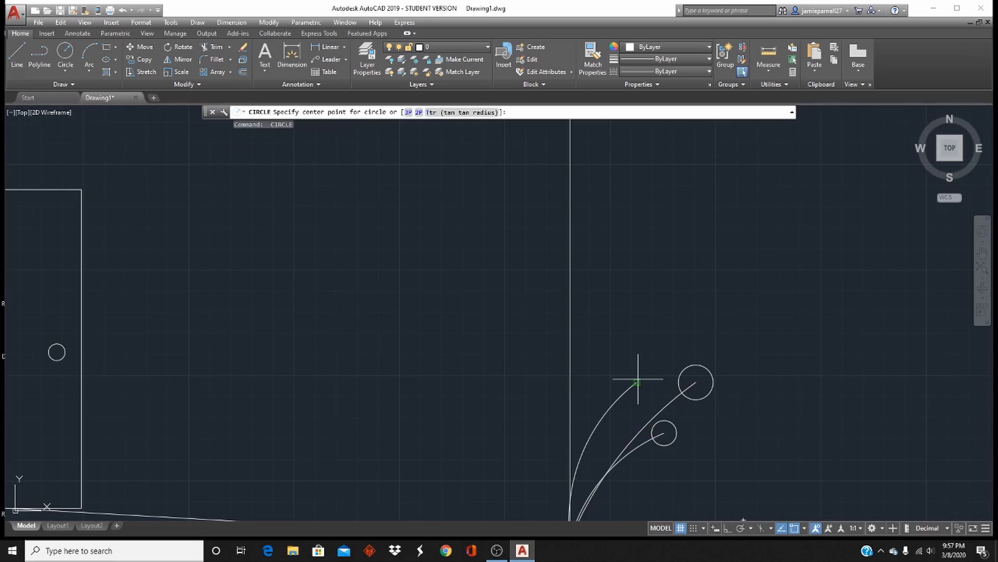
click(637, 383)
click(647, 389)
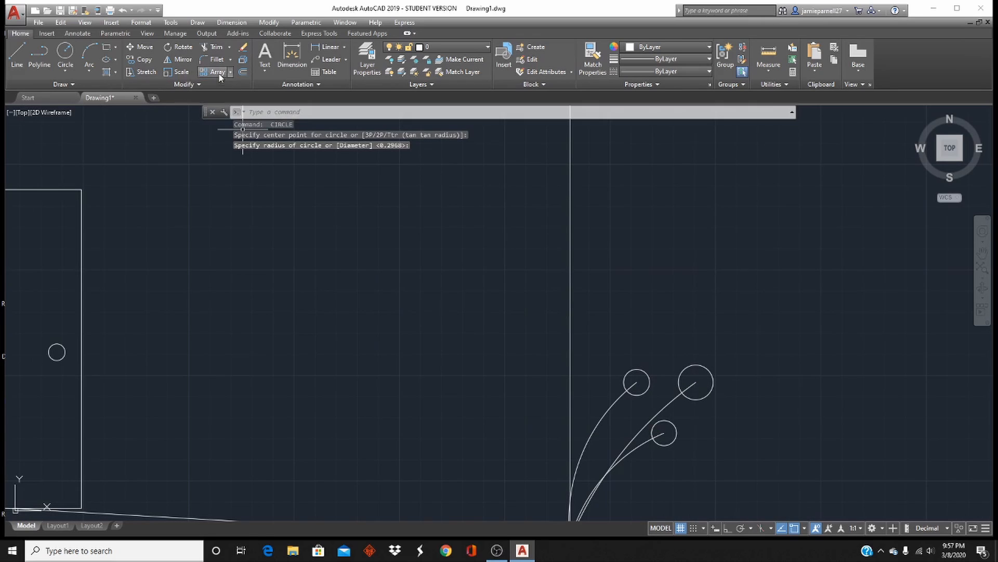
Trim away the part of the leftmost stem that lies inside its flower head circle
click(218, 46)
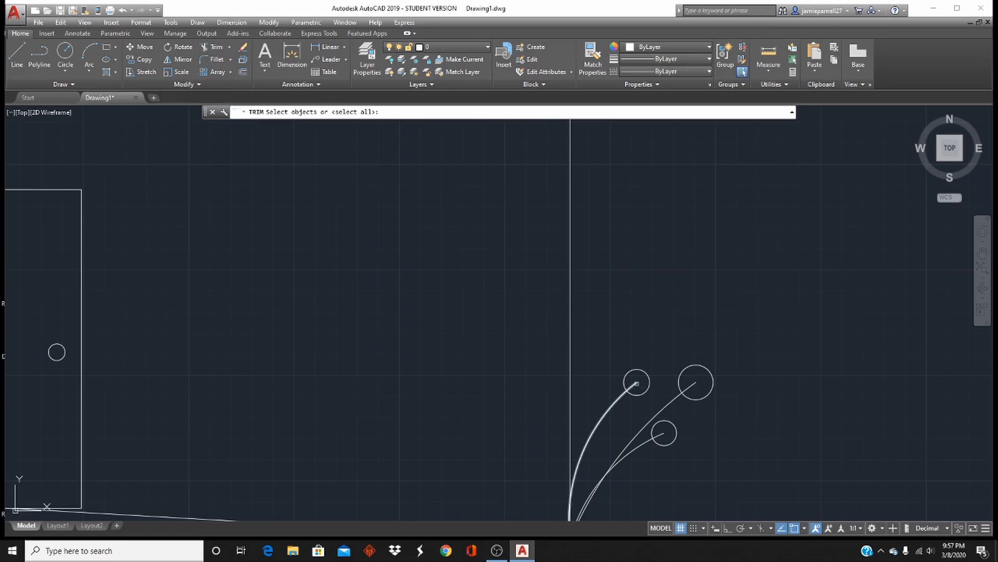
key(Return)
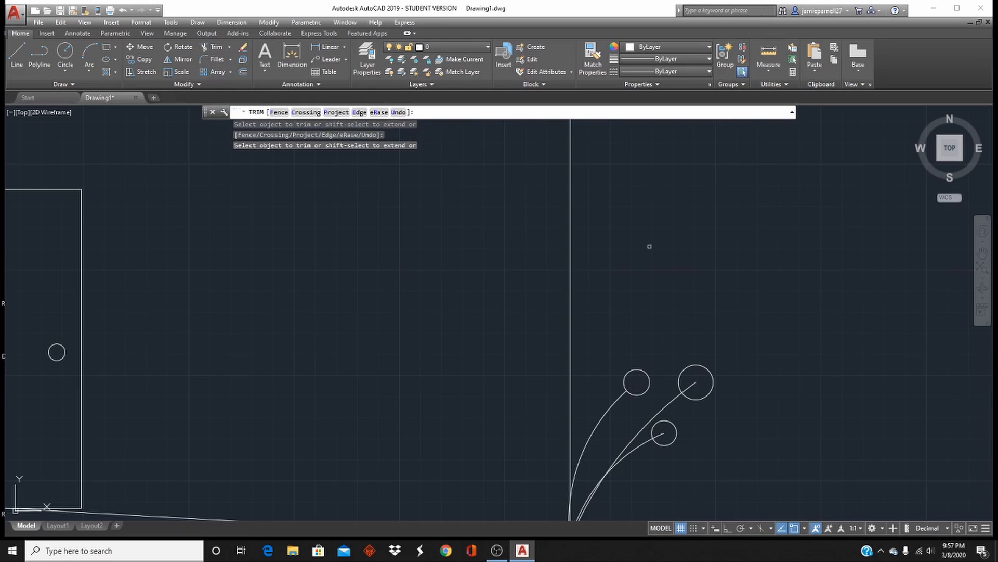
key(Escape)
key(Escape)
key(Escape)
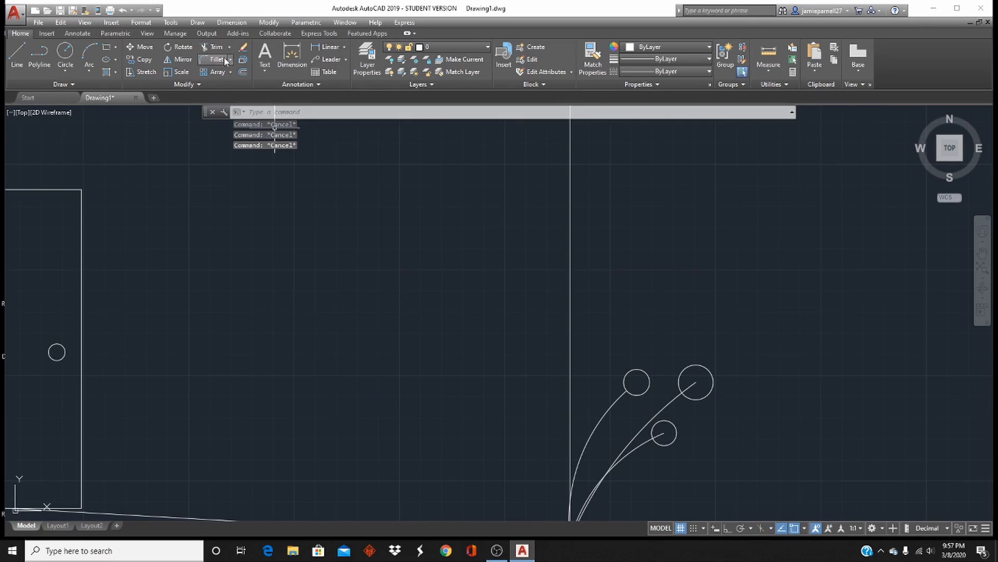
Trim away the parts of the longest and lowest stems that lie inside their flower head circles
click(214, 47)
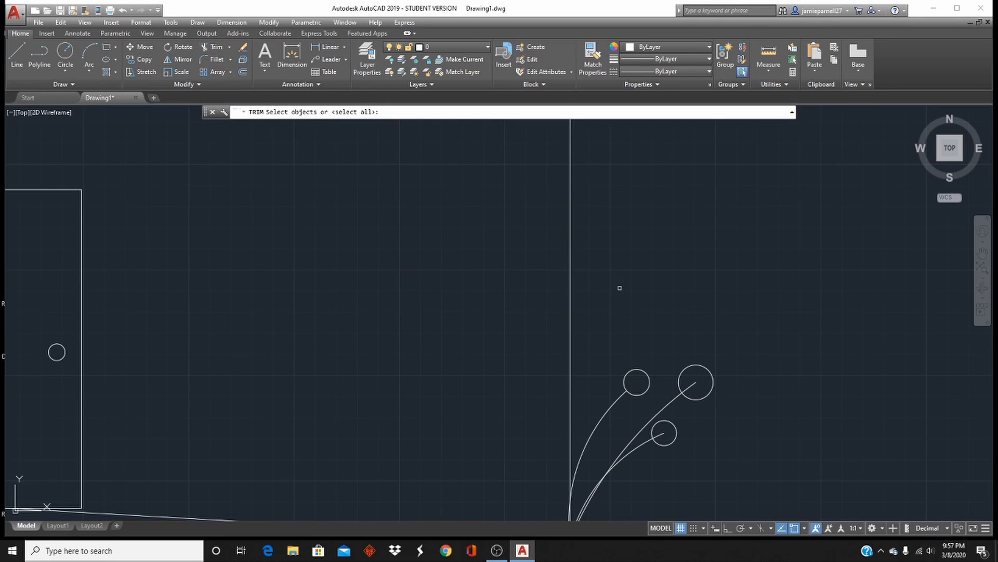
key(Return)
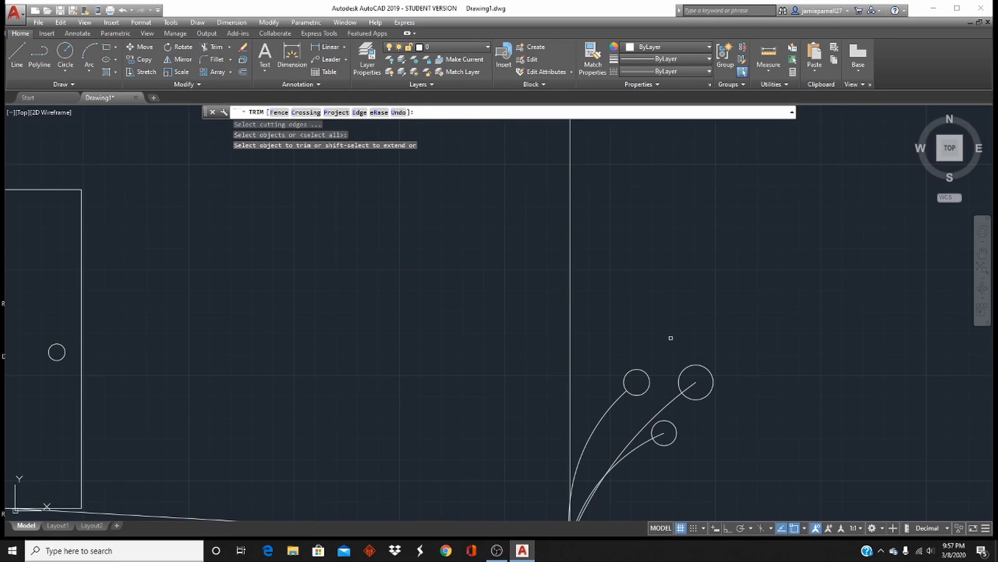
click(693, 384)
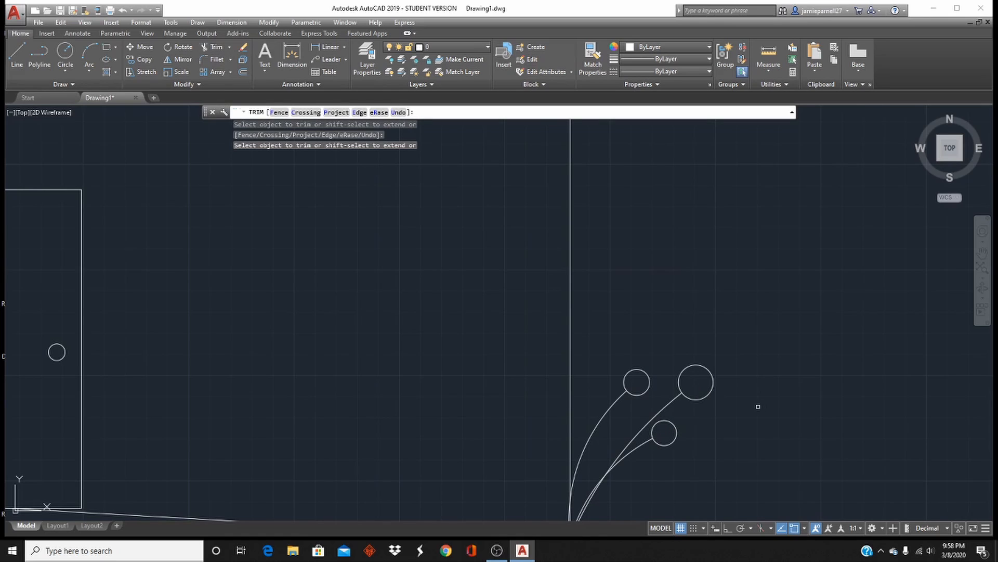
key(Escape)
key(Escape)
key(Escape)
scroll(763, 403, down, 5)
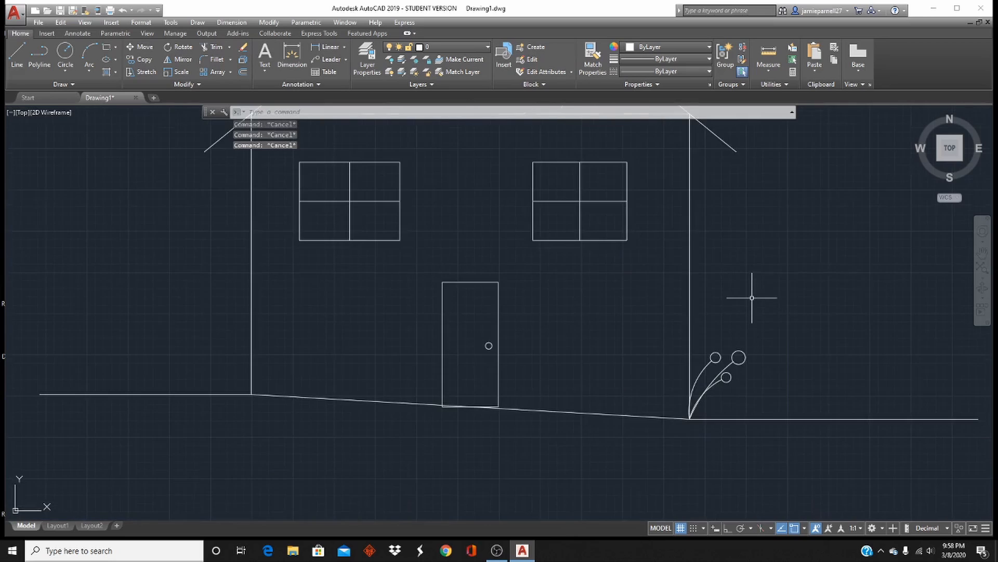
scroll(724, 213, up, 2)
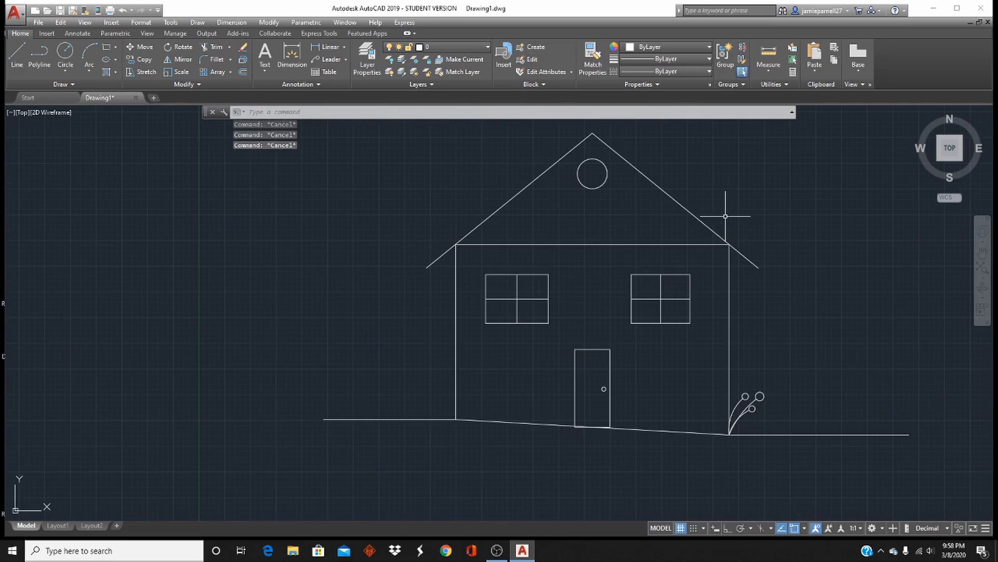